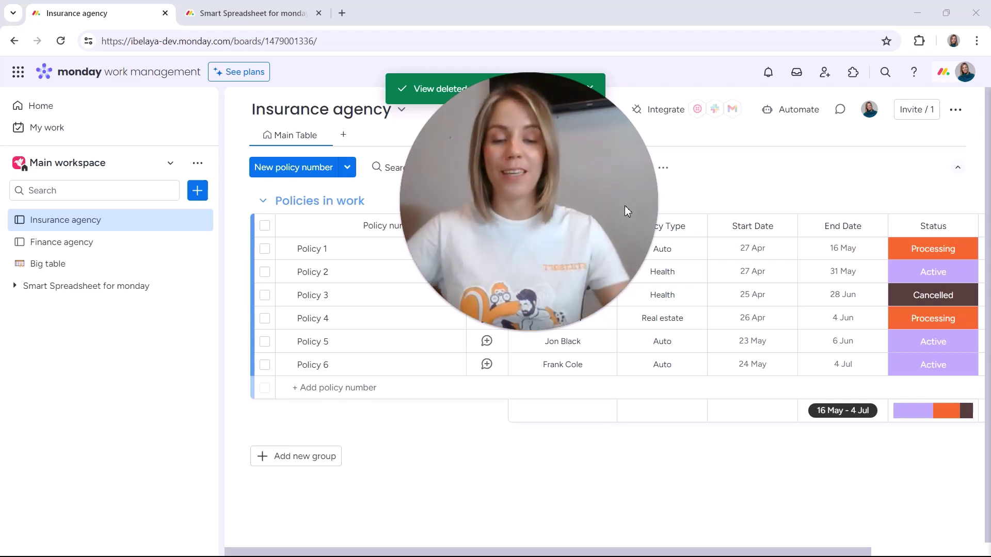
Dismiss the notification saying the view was deleted.
{"action": "left_click", "coordinate": [496, 330]}
{"action": "left_click_drag", "start_coordinate": [469, 291], "coordinate": [80, 483]}
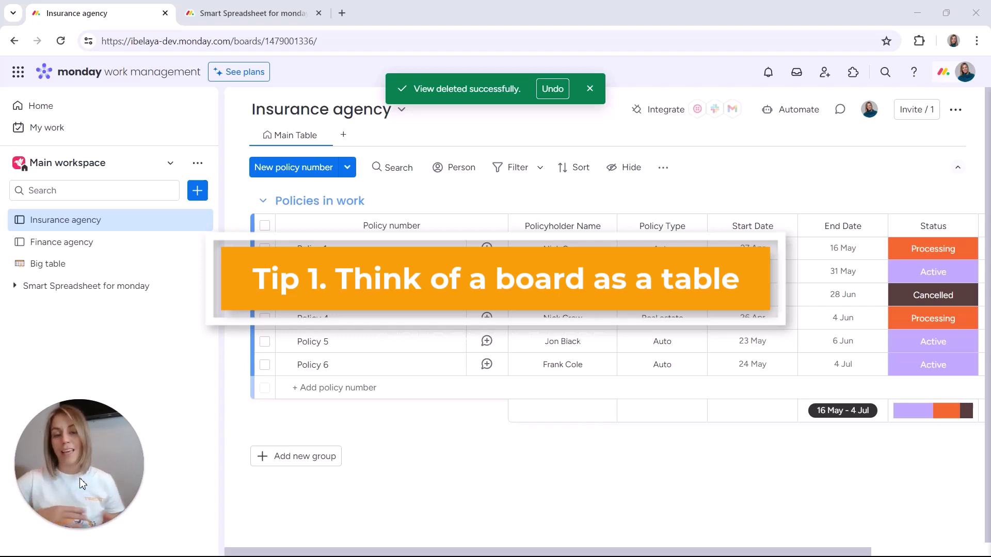
{"action": "left_click", "coordinate": [591, 89]}
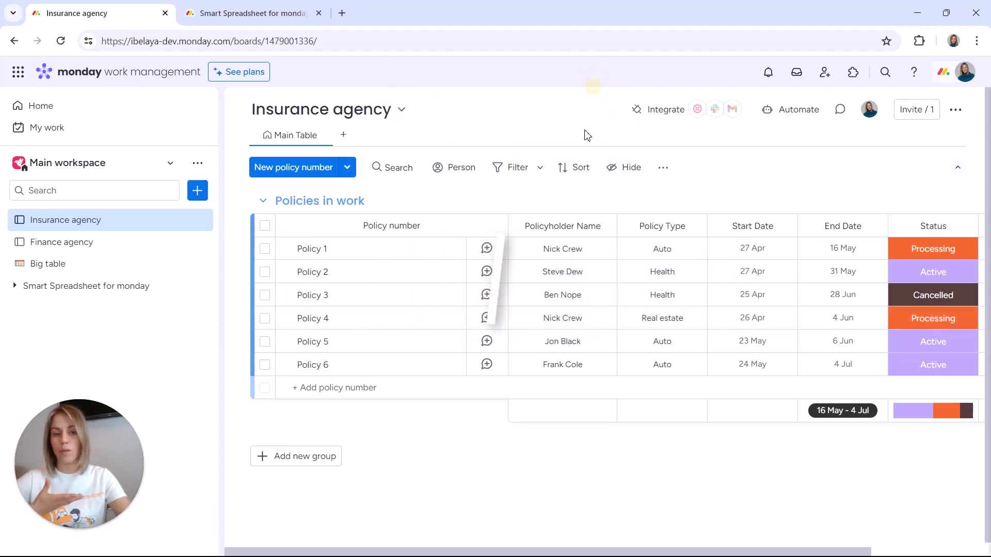
Add a descending Policyholder Name sort so Policy 2 comes first and Policy 3 last.
{"action": "left_click", "coordinate": [582, 169]}
{"action": "left_click", "coordinate": [597, 298]}
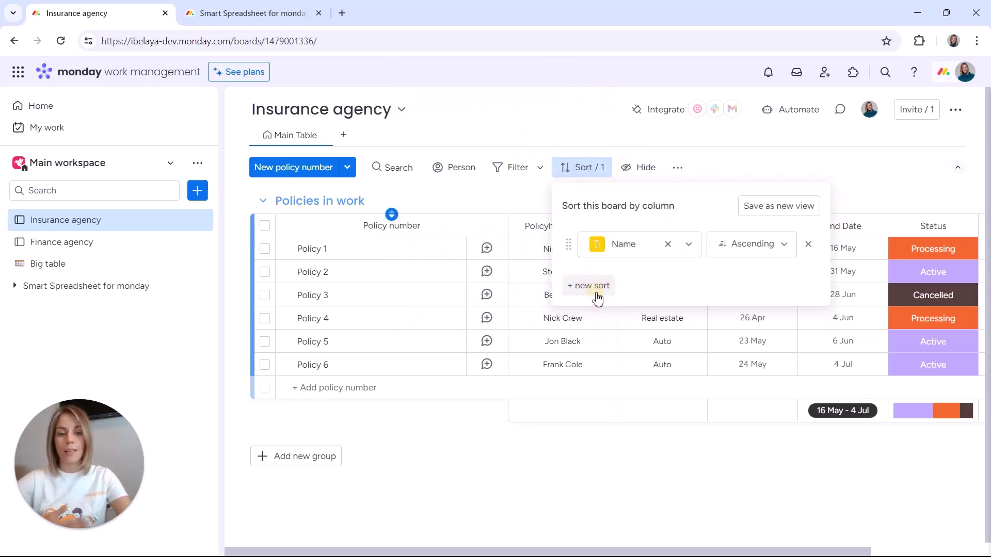
{"action": "left_click", "coordinate": [688, 245]}
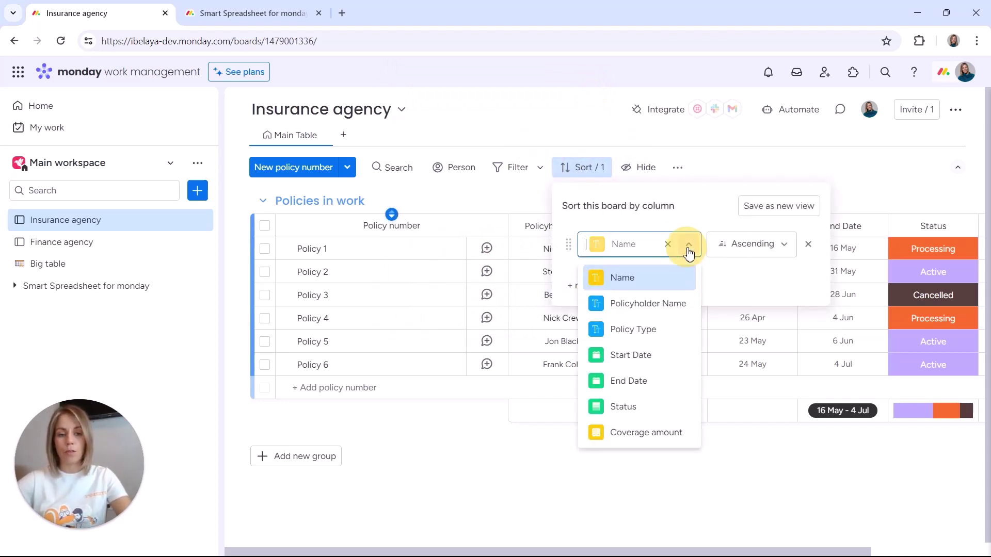
{"action": "left_click", "coordinate": [650, 304]}
{"action": "left_click", "coordinate": [769, 245]}
{"action": "left_click", "coordinate": [750, 292]}
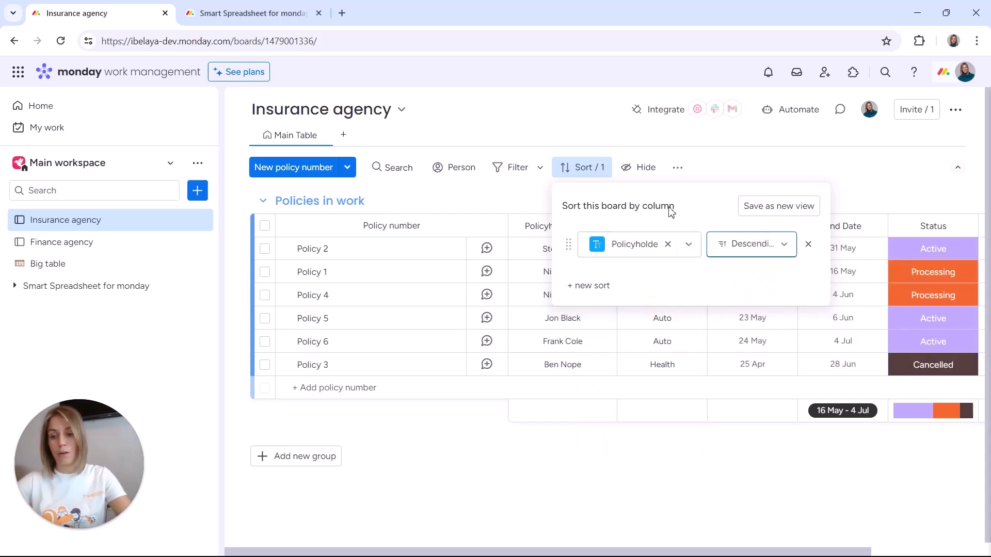
{"action": "left_click", "coordinate": [511, 199]}
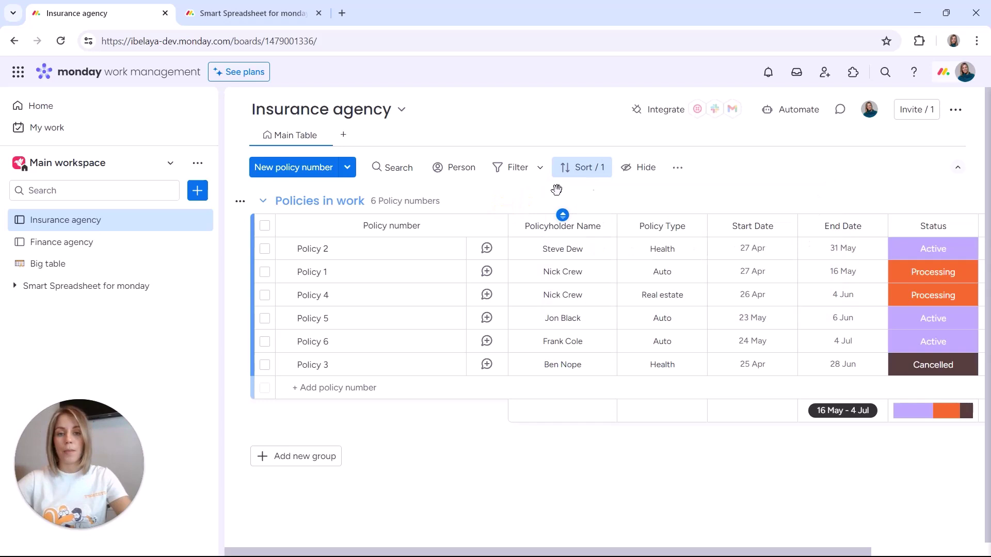
Filter Policyholder Name 'is' one policyholder, leaving Policies 1 and 4, and save it as a new view.
{"action": "left_click", "coordinate": [540, 168]}
{"action": "left_click", "coordinate": [593, 242]}
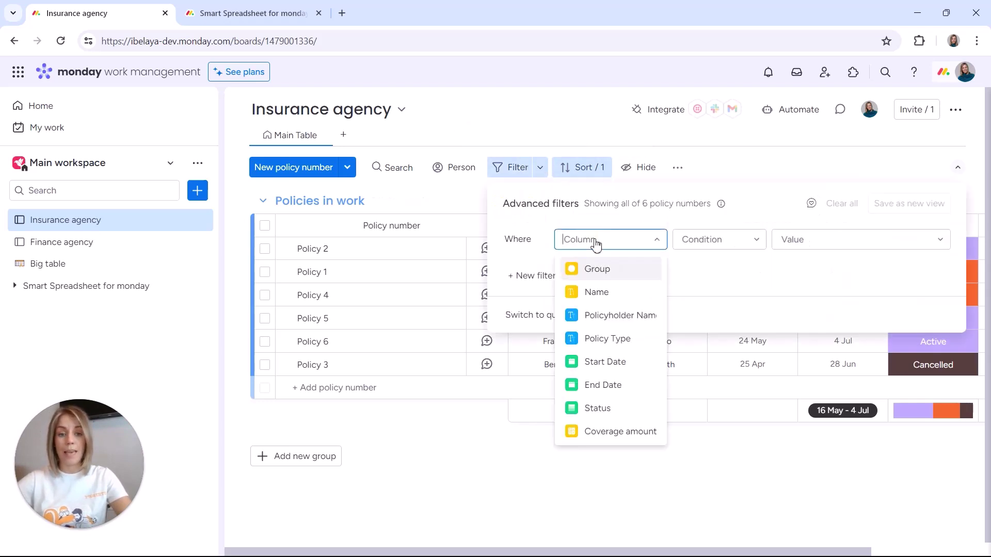
{"action": "left_click", "coordinate": [618, 316]}
{"action": "left_click", "coordinate": [719, 238]}
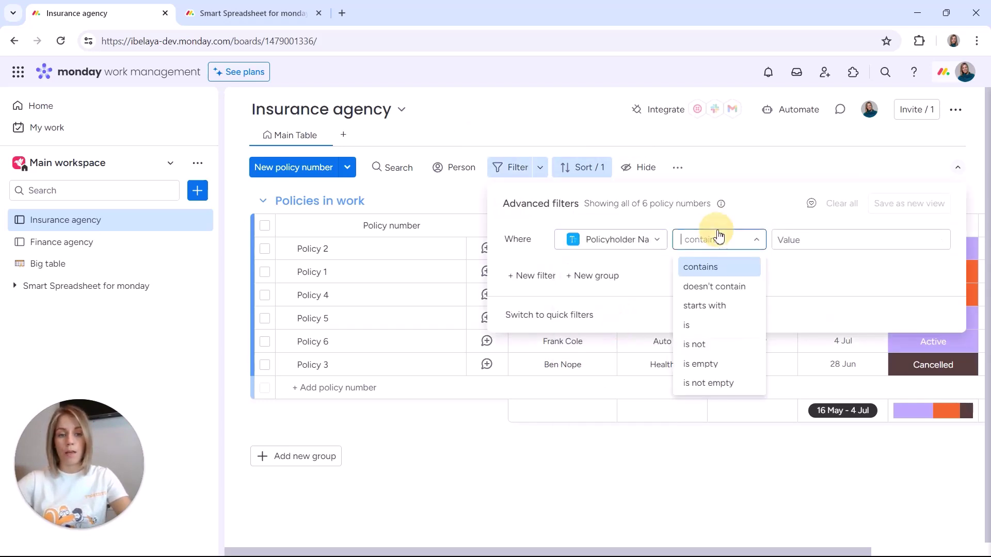
{"action": "left_click", "coordinate": [692, 325]}
{"action": "left_click", "coordinate": [805, 241]}
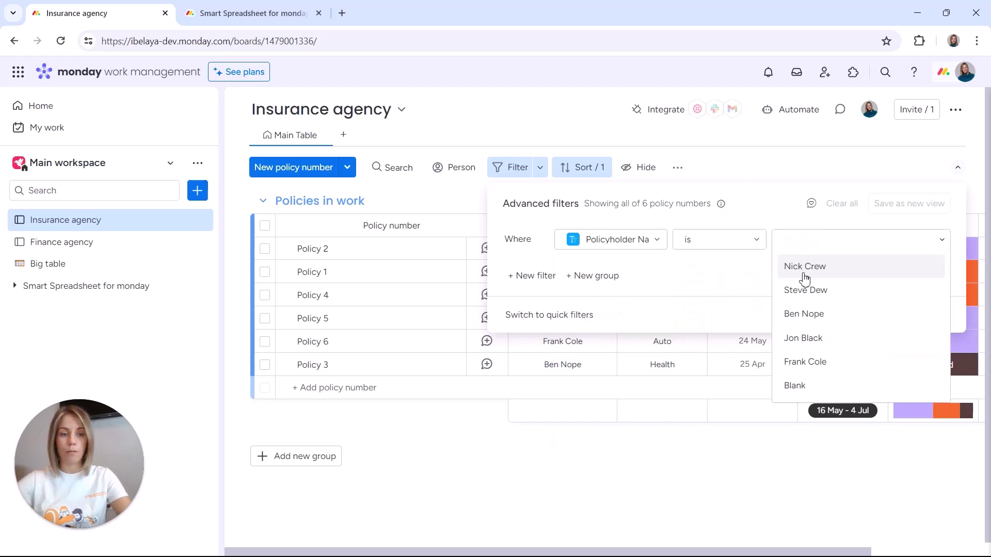
{"action": "left_click", "coordinate": [805, 274]}
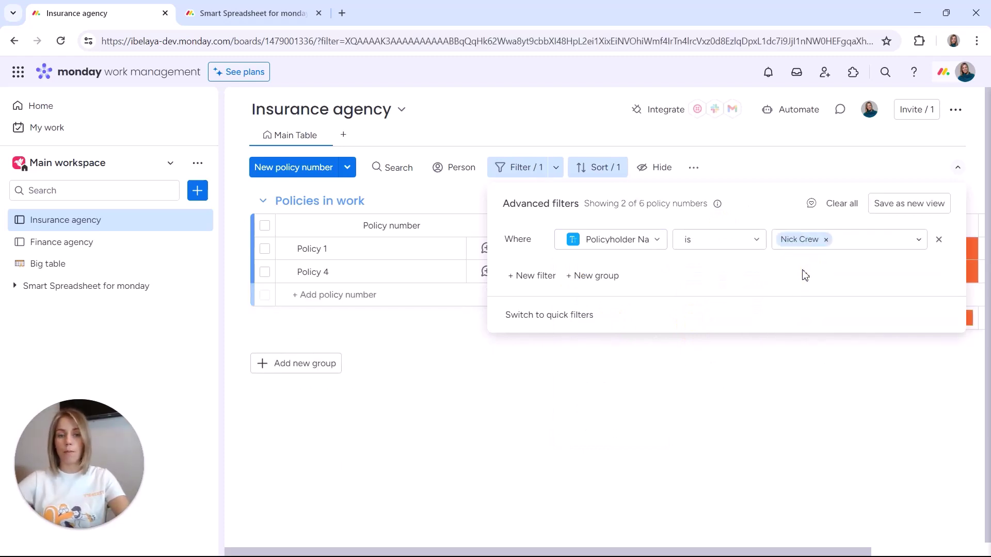
{"action": "left_click", "coordinate": [928, 206]}
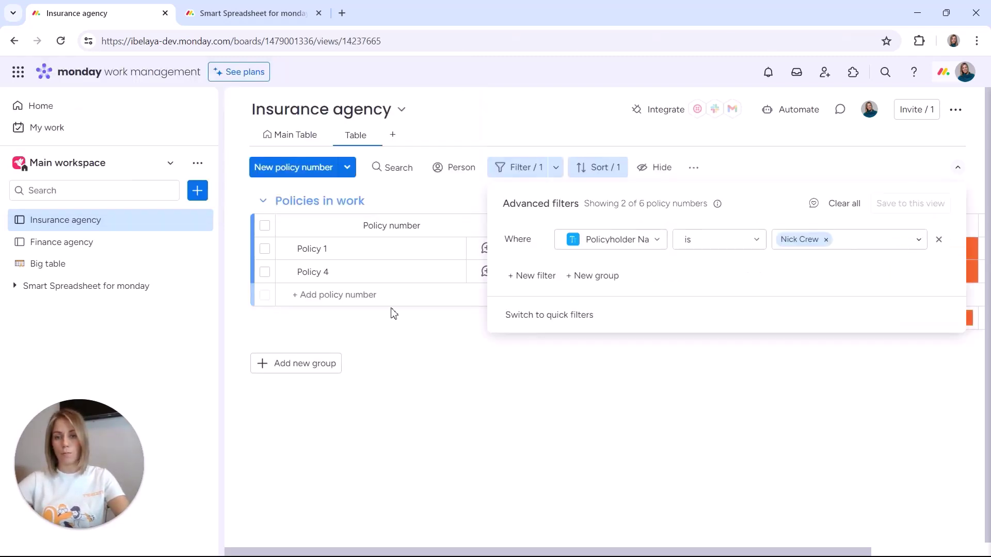
{"action": "left_click", "coordinate": [444, 379]}
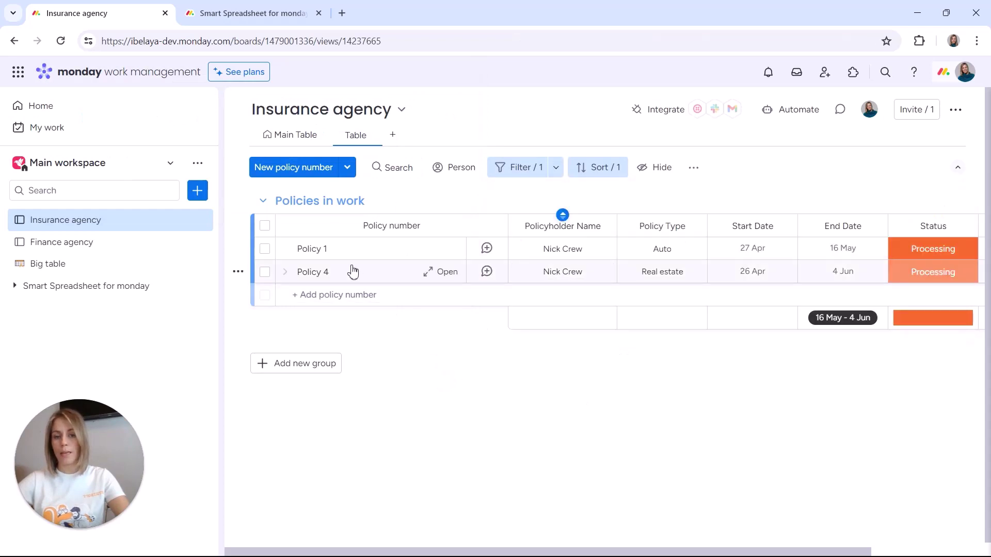
Back on the Main Table, add a new group below Policies in work and rename it 'Finished'.
{"action": "left_click", "coordinate": [290, 138]}
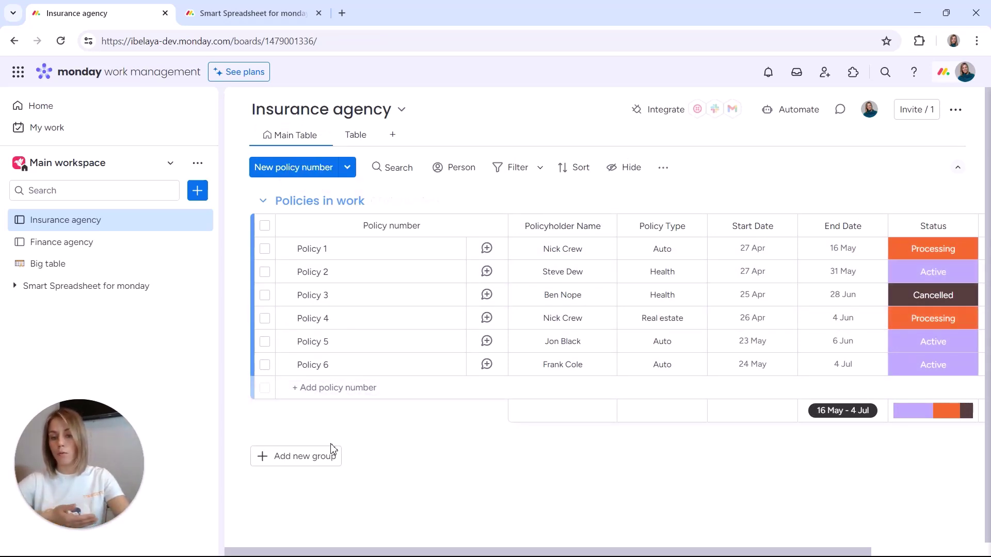
{"action": "left_click", "coordinate": [320, 457]}
{"action": "left_click", "coordinate": [294, 456]}
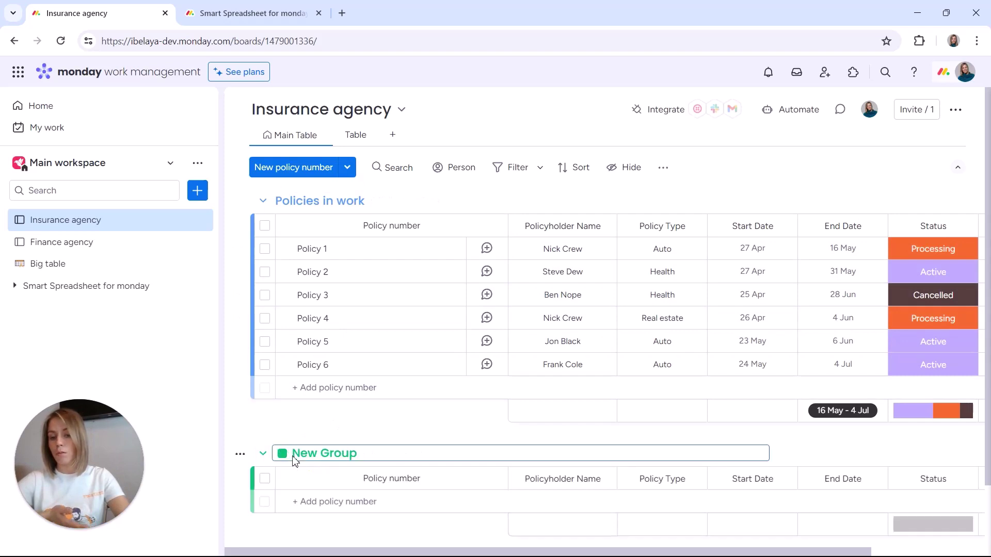
{"action": "left_click_drag", "start_coordinate": [367, 453], "coordinate": [288, 454]}
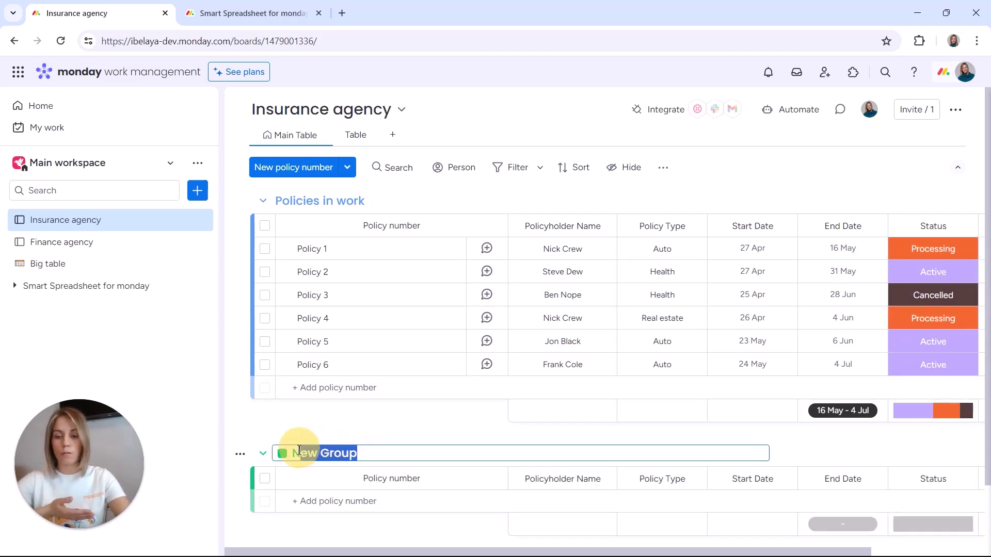
{"action": "type", "text": "Fini"}
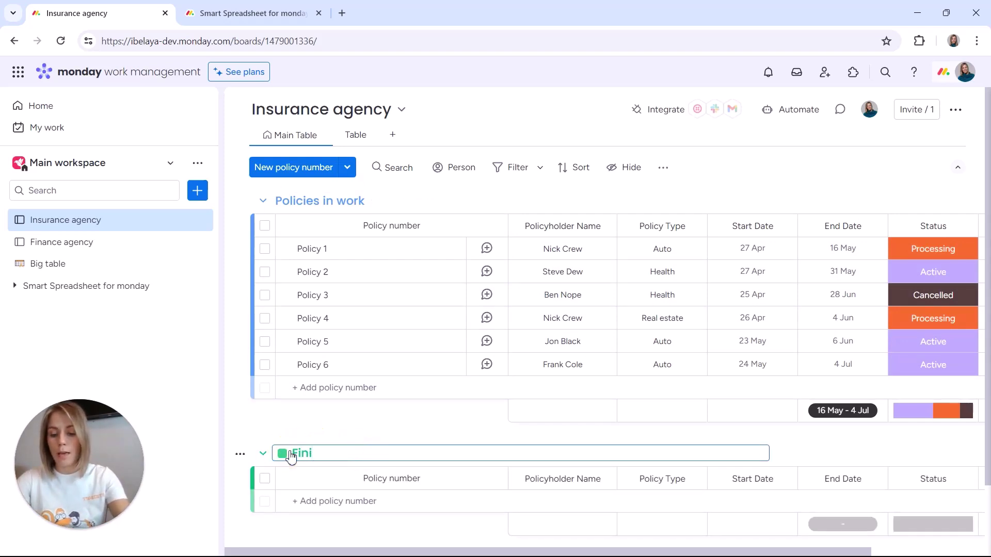
{"action": "type", "text": "shed"}
{"action": "left_click", "coordinate": [368, 432]}
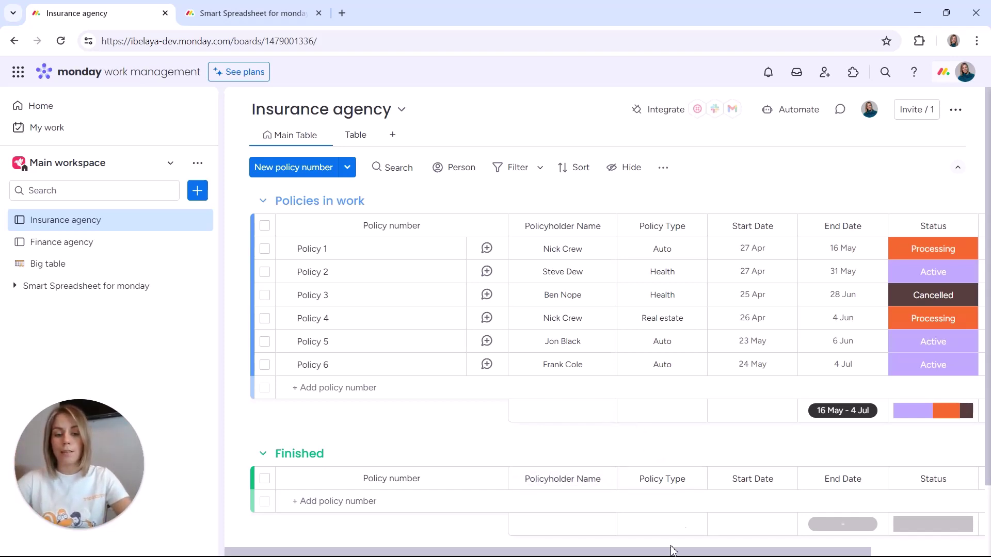
Scroll right to the Coverage amount column and bring up the list of column types to add.
{"action": "left_click_drag", "start_coordinate": [659, 553], "coordinate": [975, 544]}
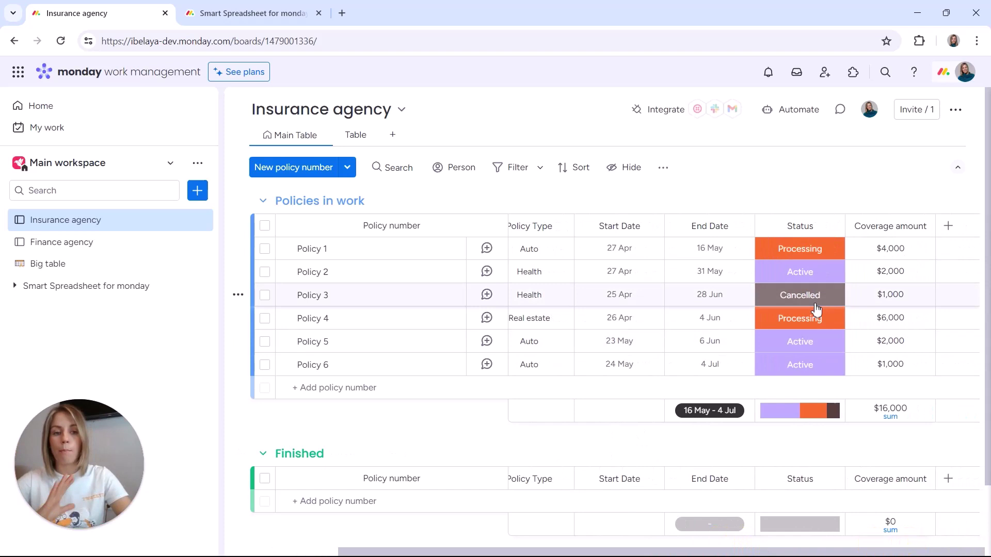
{"action": "left_click", "coordinate": [948, 226]}
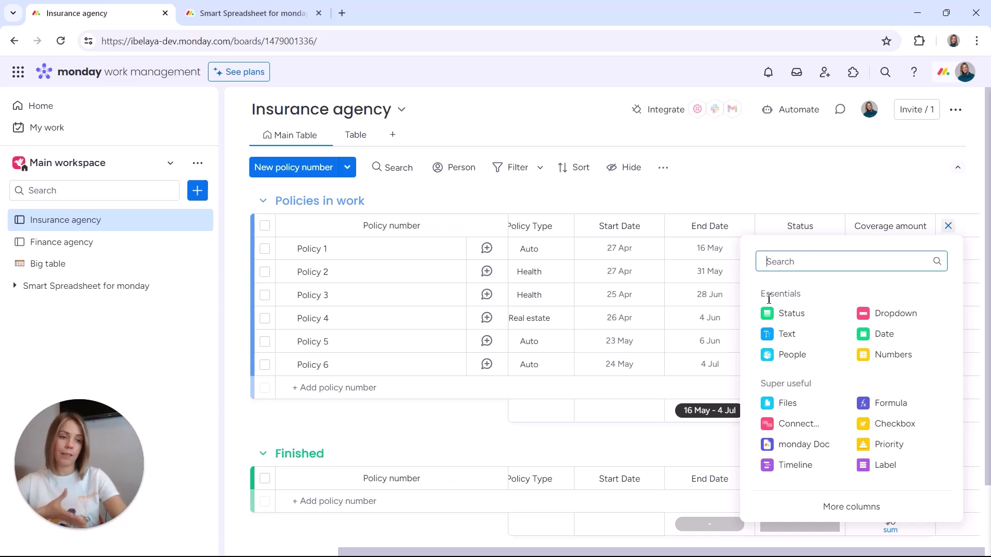
{"action": "left_click", "coordinate": [741, 188]}
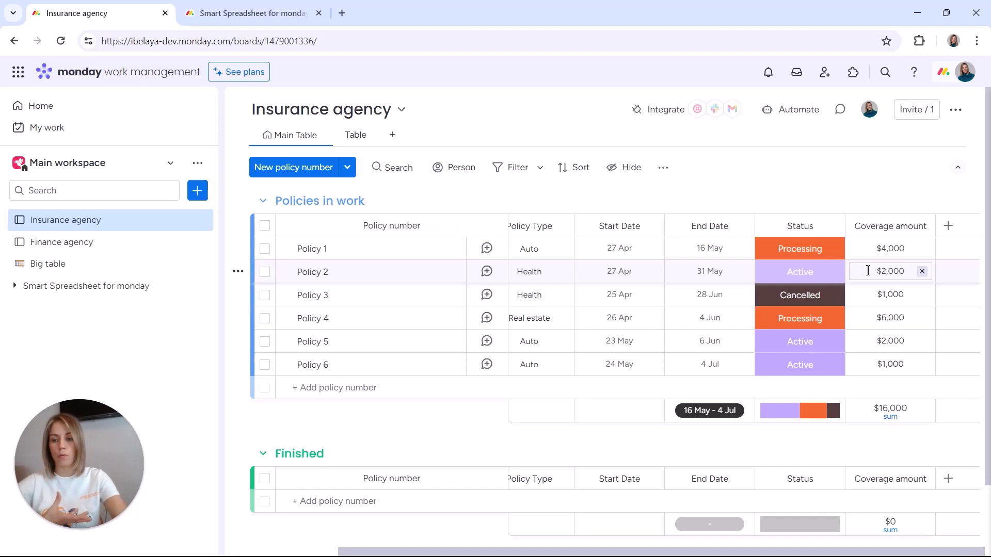
{"action": "left_click", "coordinate": [948, 227]}
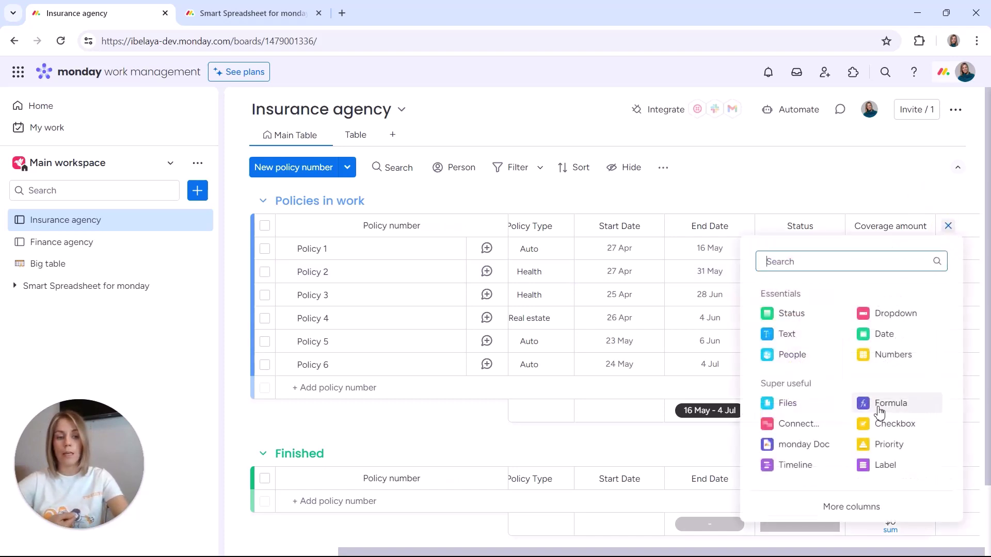
{"action": "left_click", "coordinate": [918, 407]}
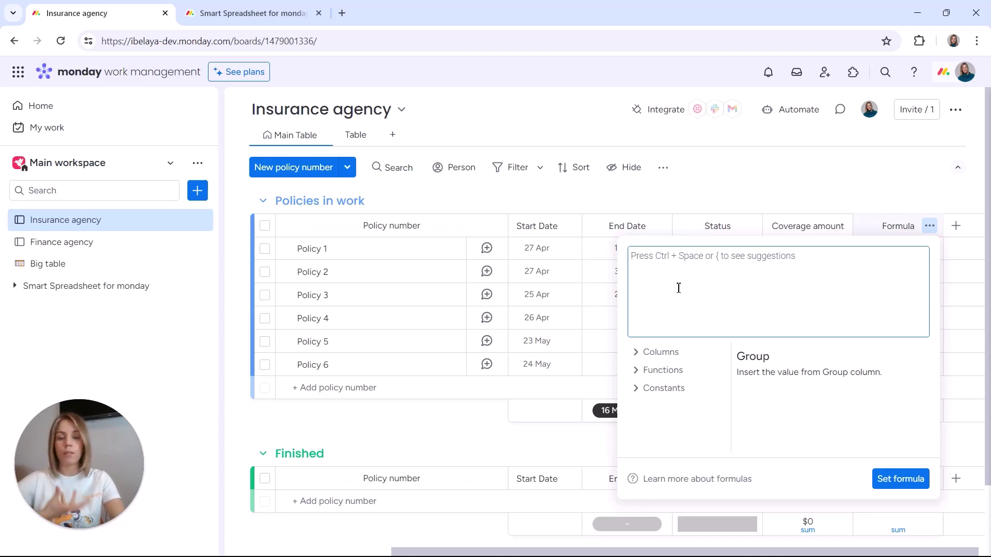
{"action": "left_click", "coordinate": [640, 371]}
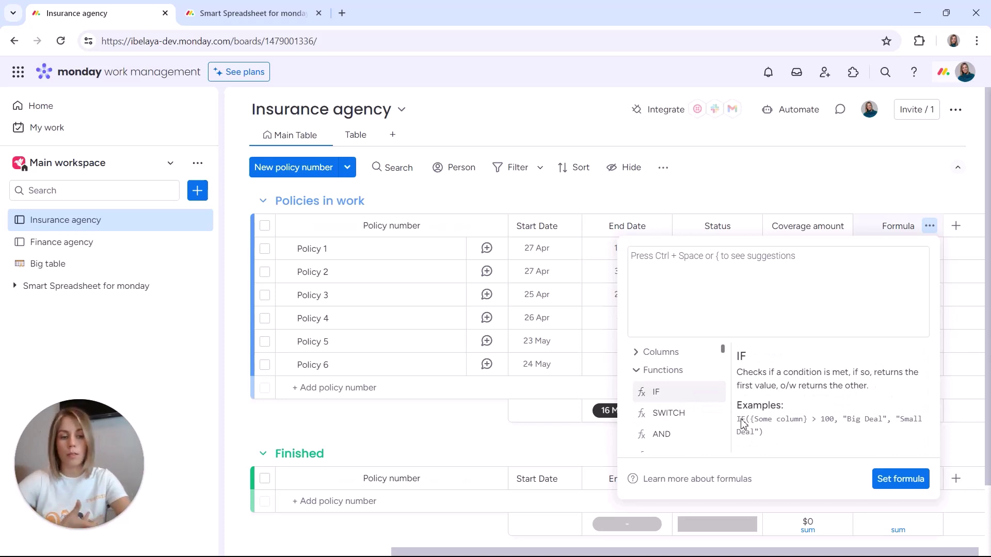
{"action": "left_click", "coordinate": [661, 396]}
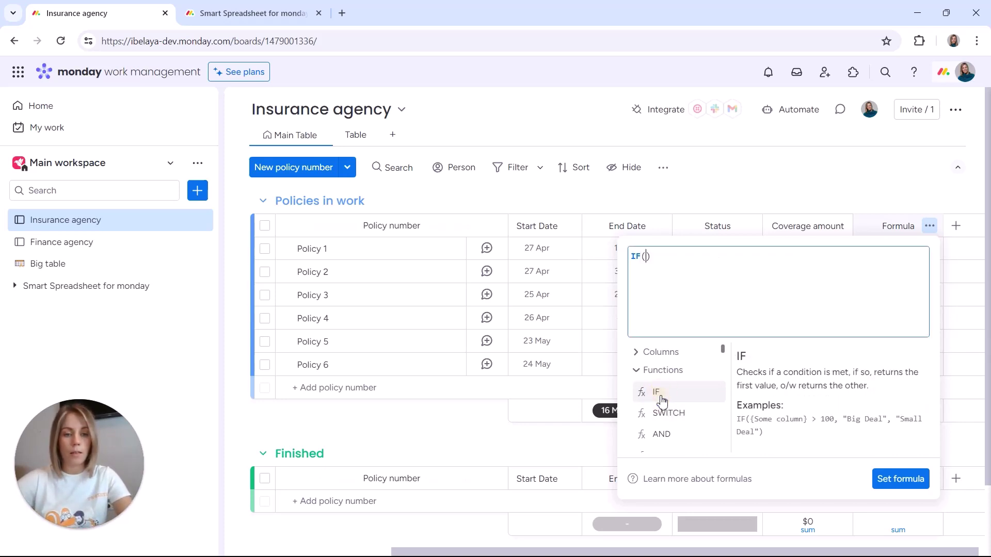
{"action": "left_click", "coordinate": [645, 352]}
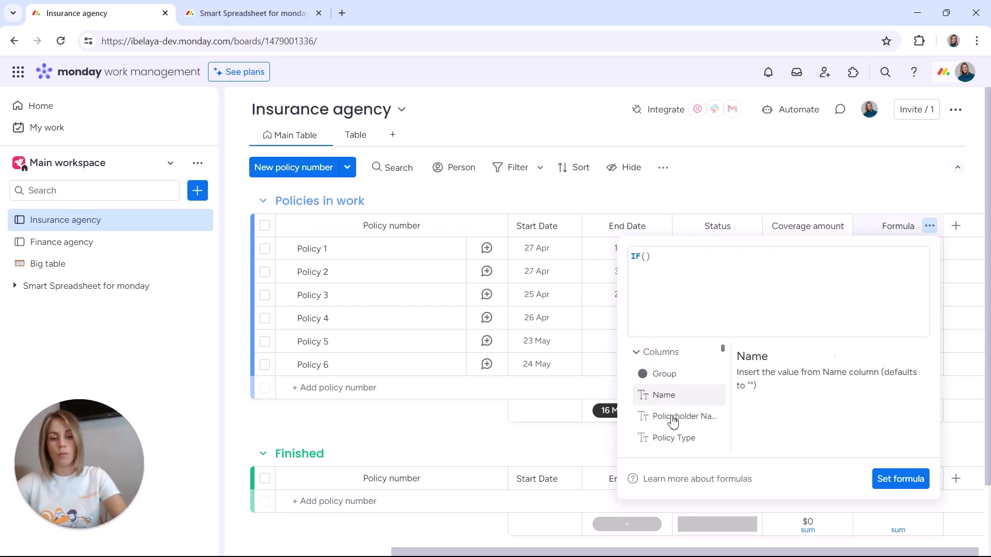
{"action": "left_click", "coordinate": [679, 442]}
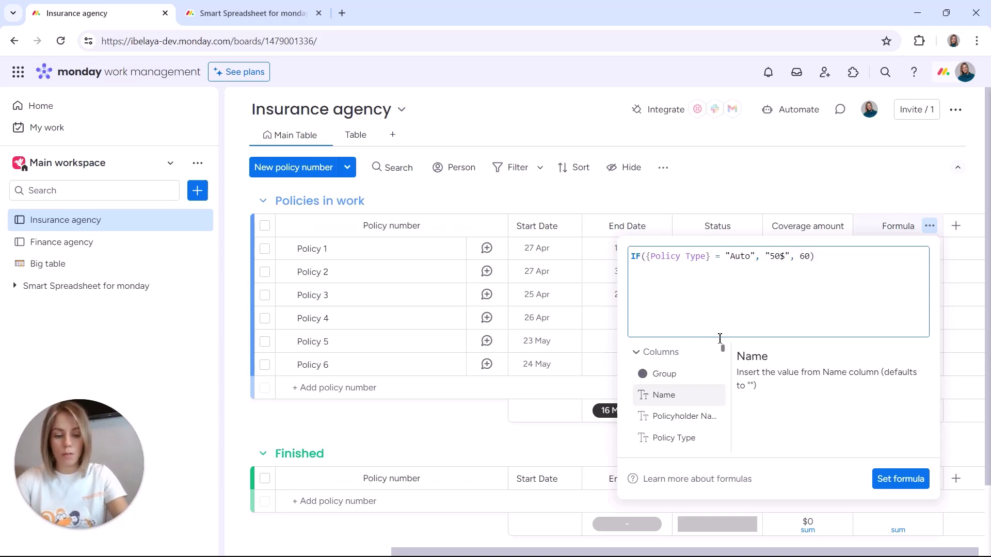
{"action": "type", "text": "\"60$"}
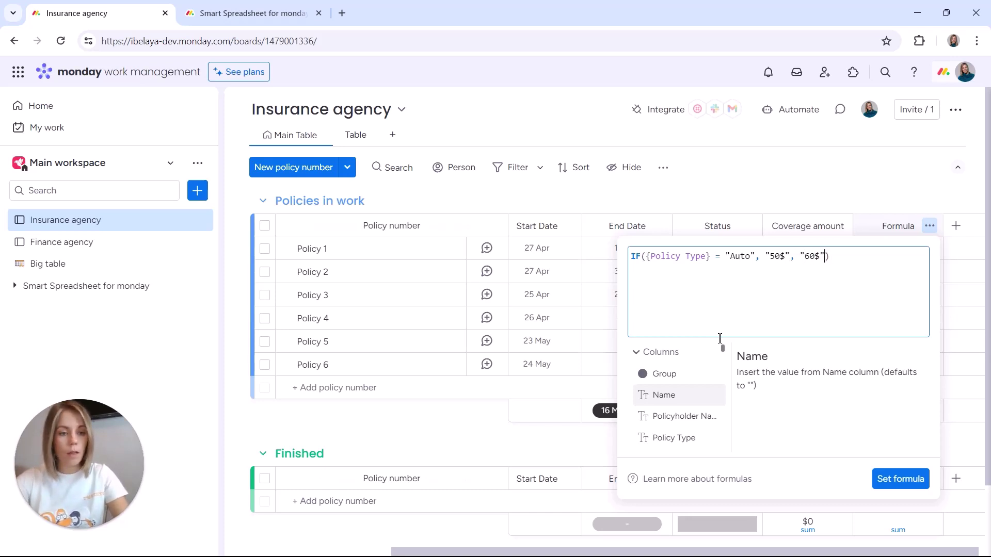
{"action": "left_click", "coordinate": [895, 480]}
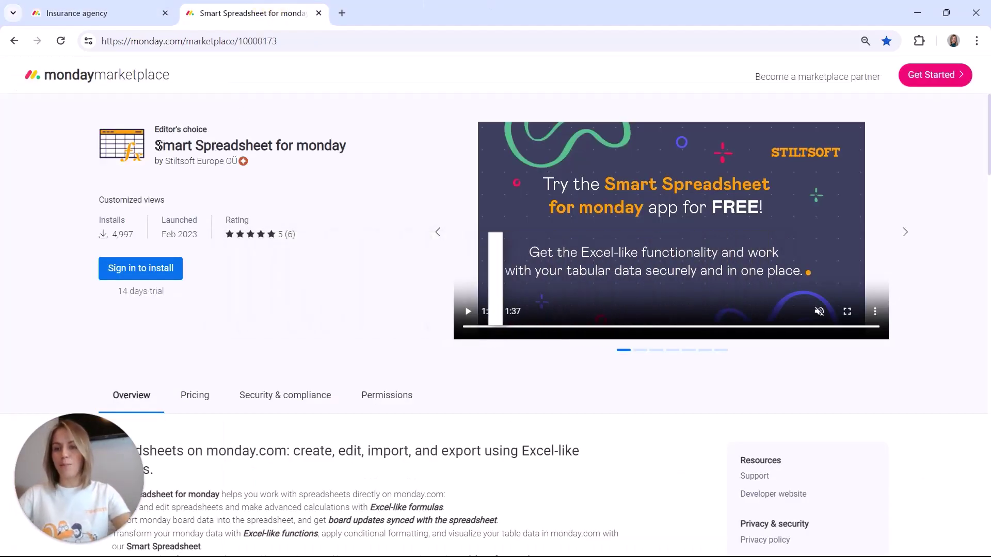
Review the Smart Spreadsheet app name and 14-day trial note, then return to the Insurance agency board.
{"action": "left_click_drag", "start_coordinate": [159, 146], "coordinate": [361, 146]}
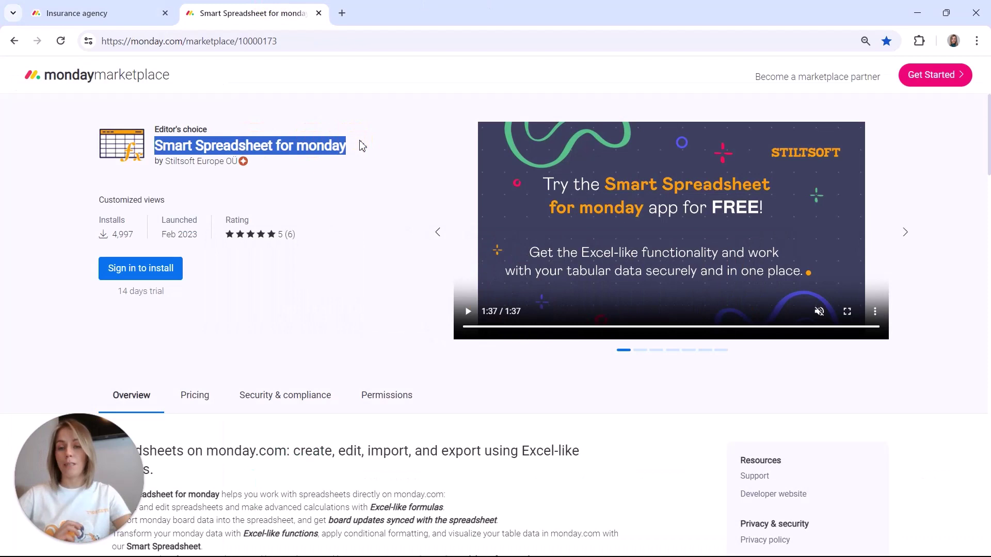
{"action": "left_click_drag", "start_coordinate": [166, 293], "coordinate": [114, 298]}
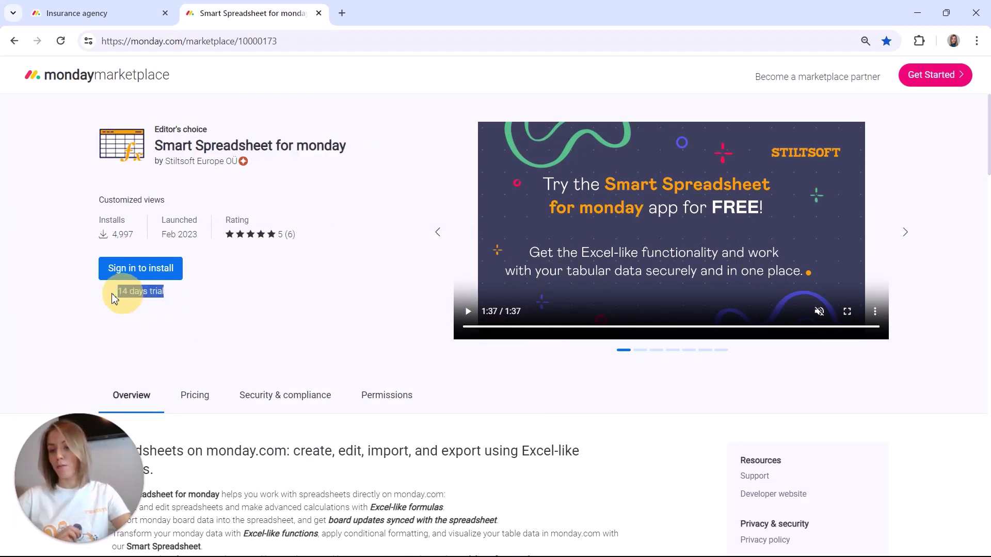
{"action": "left_click", "coordinate": [139, 296]}
{"action": "left_click", "coordinate": [118, 18]}
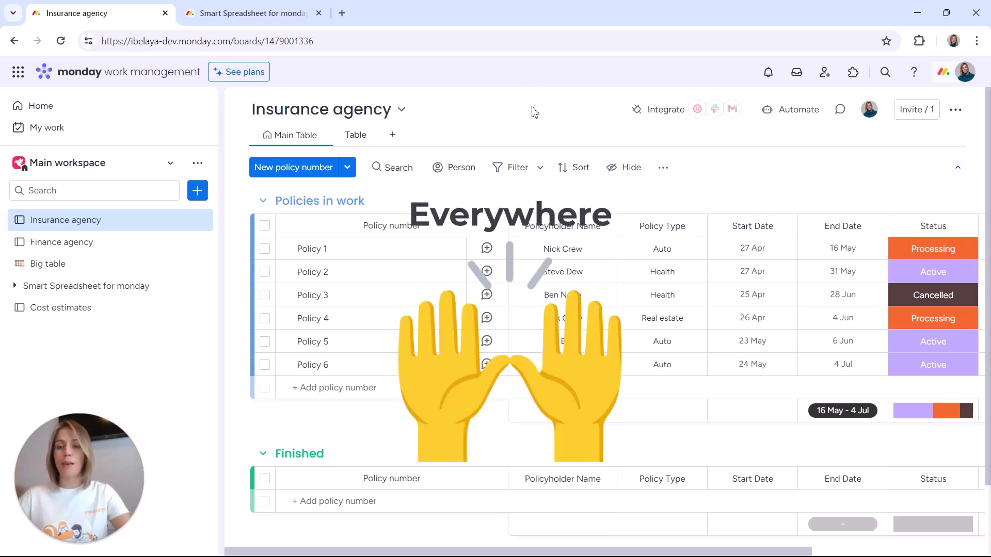
Add a Smart Spreadsheet view and import the Insurance agency board into it.
{"action": "left_click", "coordinate": [393, 136]}
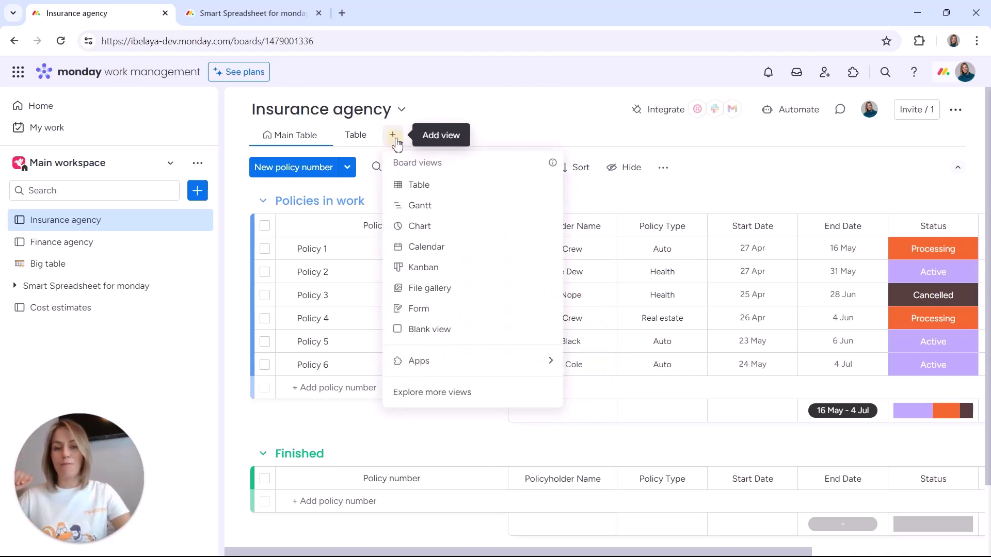
{"action": "mouse_move", "coordinate": [469, 359]}
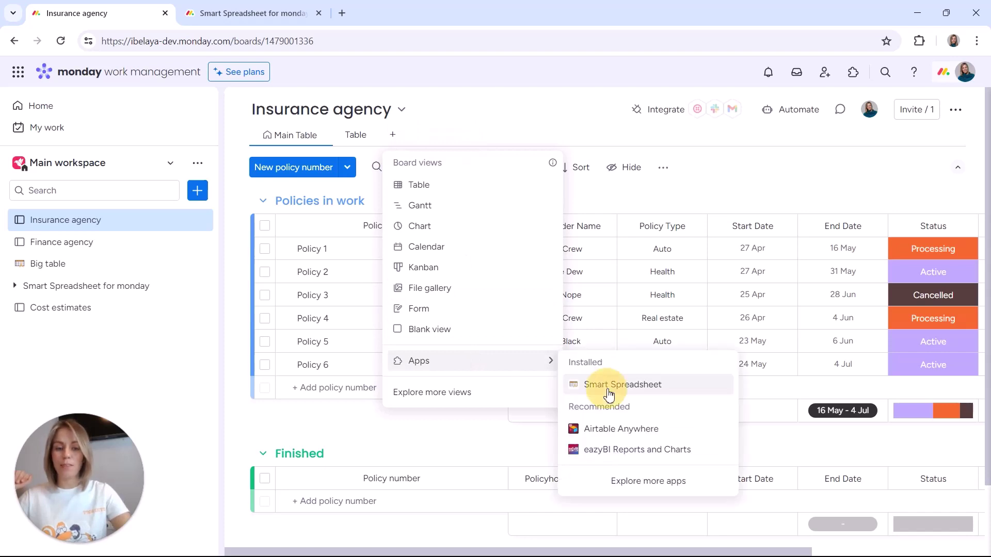
{"action": "left_click", "coordinate": [610, 394]}
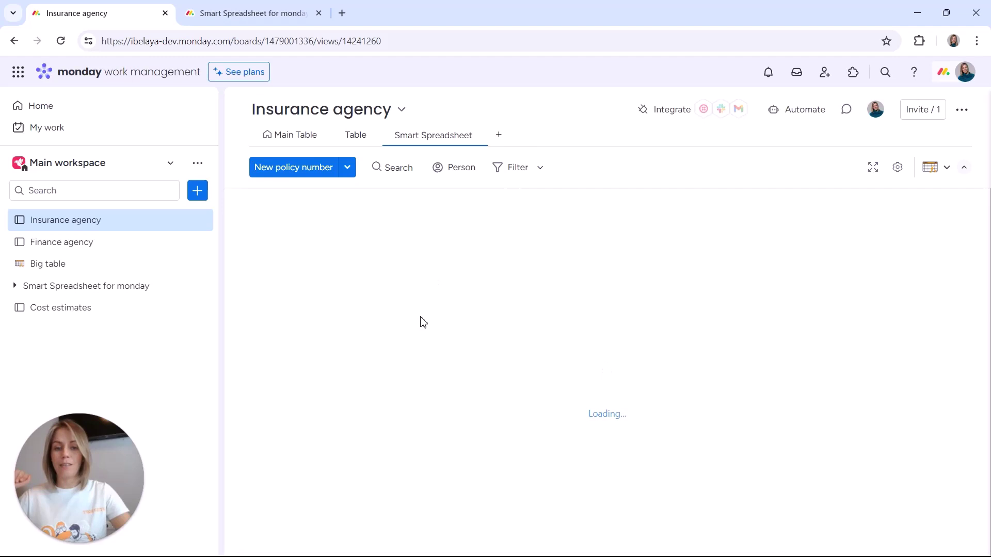
{"action": "left_click", "coordinate": [259, 202]}
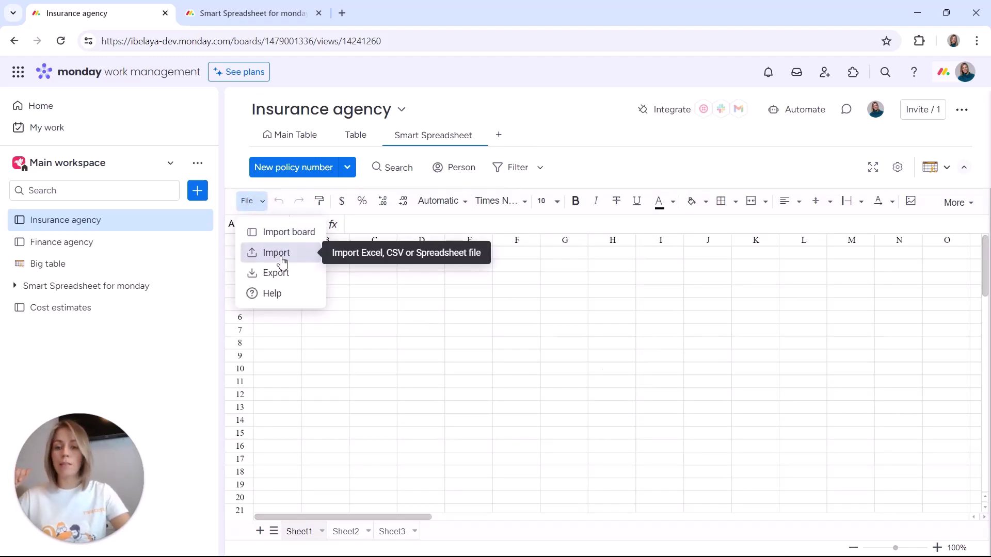
{"action": "left_click", "coordinate": [290, 236]}
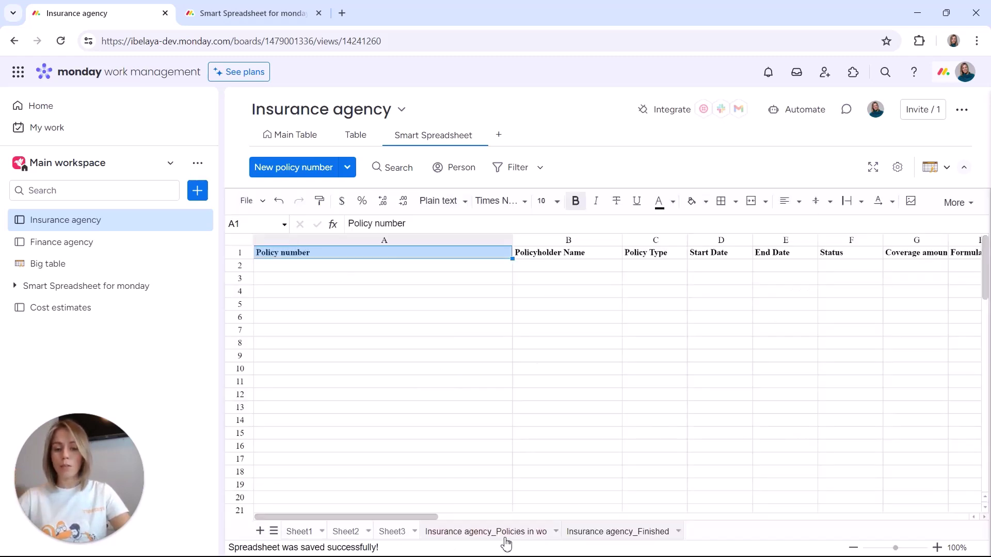
Check the Policies in work and Finished sheets, inspect H2's IF formula, and widen column I.
{"action": "left_click", "coordinate": [485, 536]}
{"action": "left_click", "coordinate": [602, 536]}
{"action": "left_click", "coordinate": [521, 534]}
{"action": "left_click_drag", "start_coordinate": [436, 517], "coordinate": [529, 516]}
{"action": "left_click", "coordinate": [588, 267]}
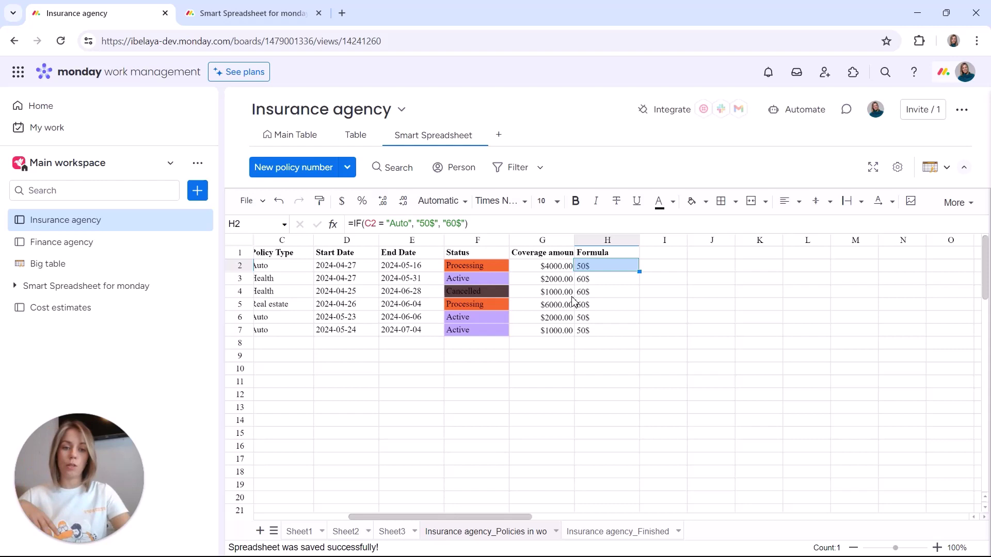
{"action": "left_click_drag", "start_coordinate": [688, 240], "coordinate": [712, 241]}
Head I1 'Dates until expiration' and enter =DATEVALUE(E2)-TODAY() in I2.
{"action": "left_click", "coordinate": [687, 254]}
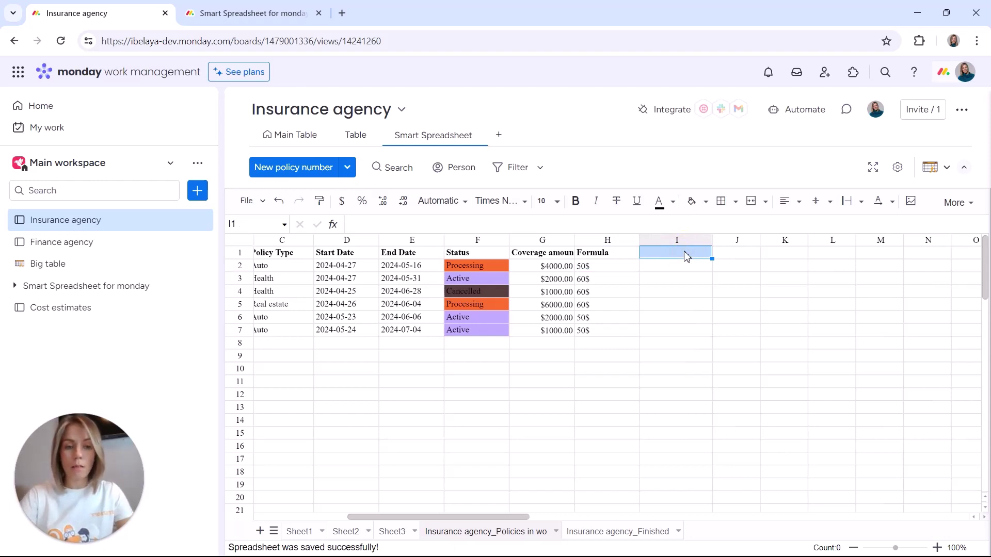
{"action": "type", "text": "D"}
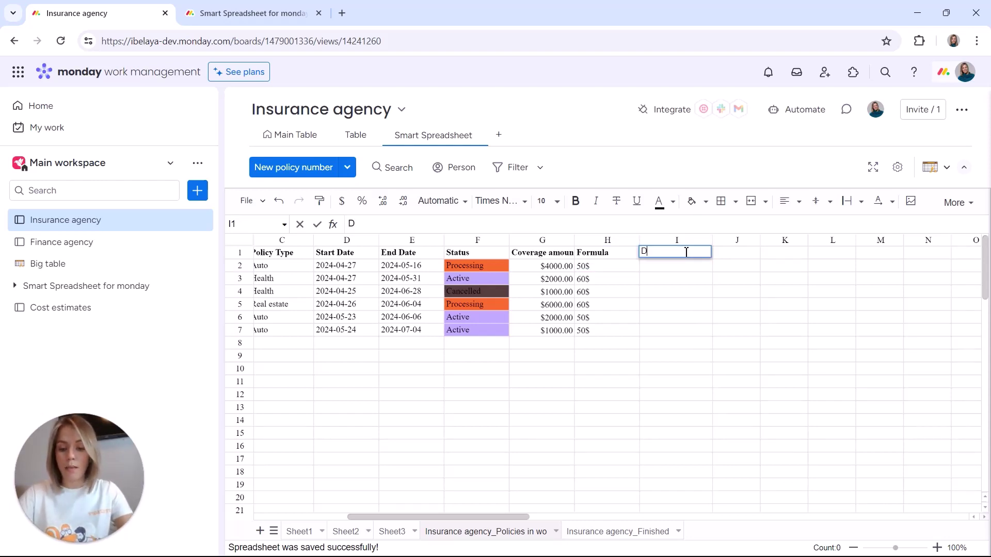
{"action": "type", "text": "ates until"}
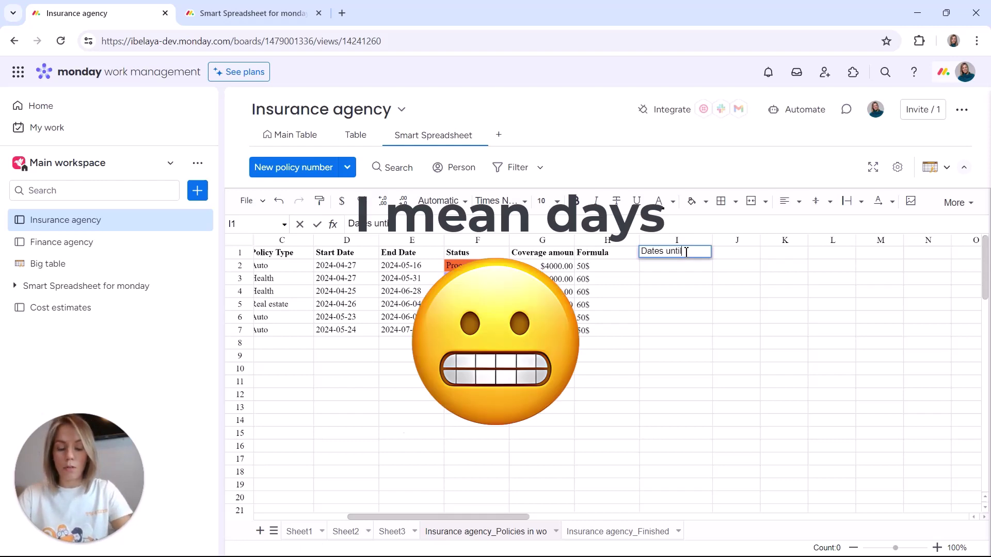
{"action": "type", "text": " expiration"}
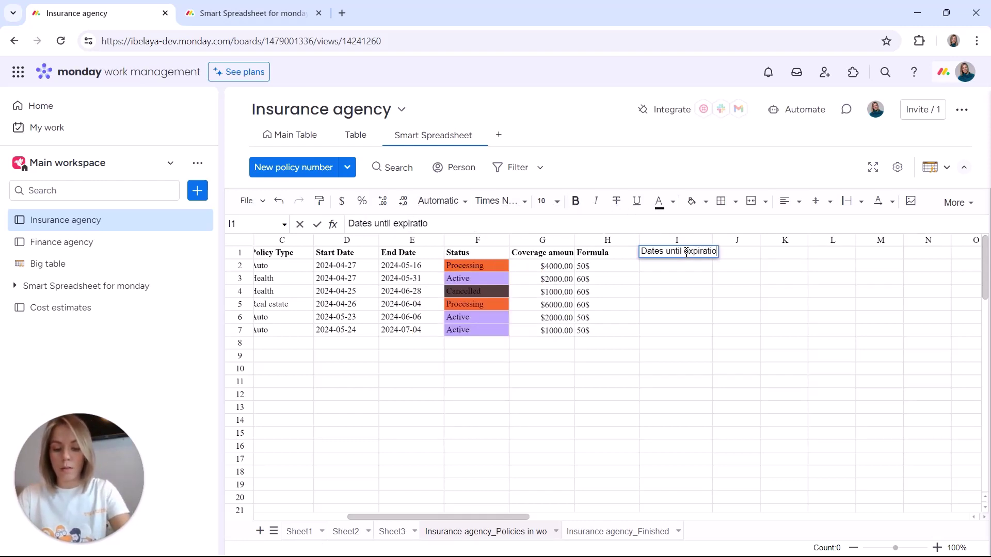
{"action": "left_click", "coordinate": [665, 269]}
{"action": "type", "text": "=Date"}
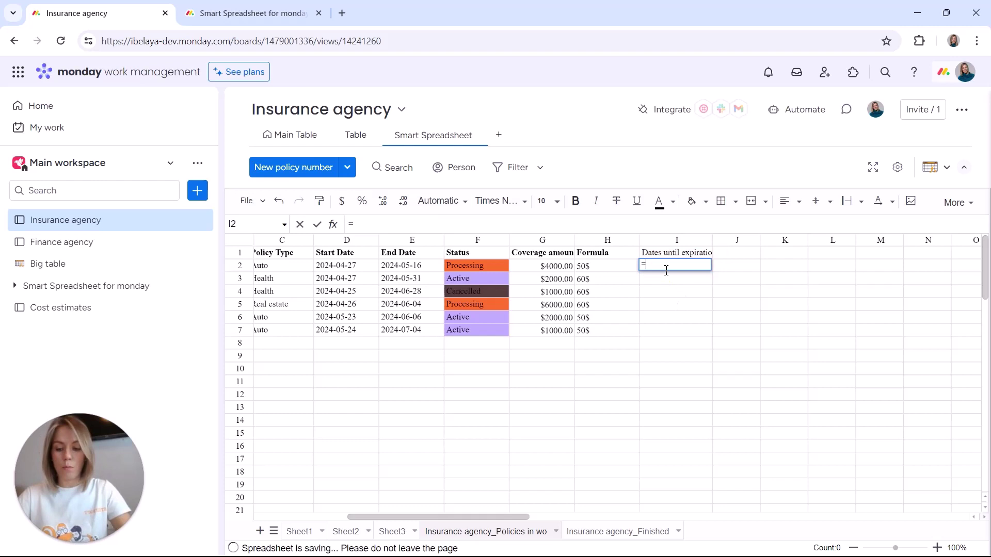
{"action": "left_click", "coordinate": [686, 312]}
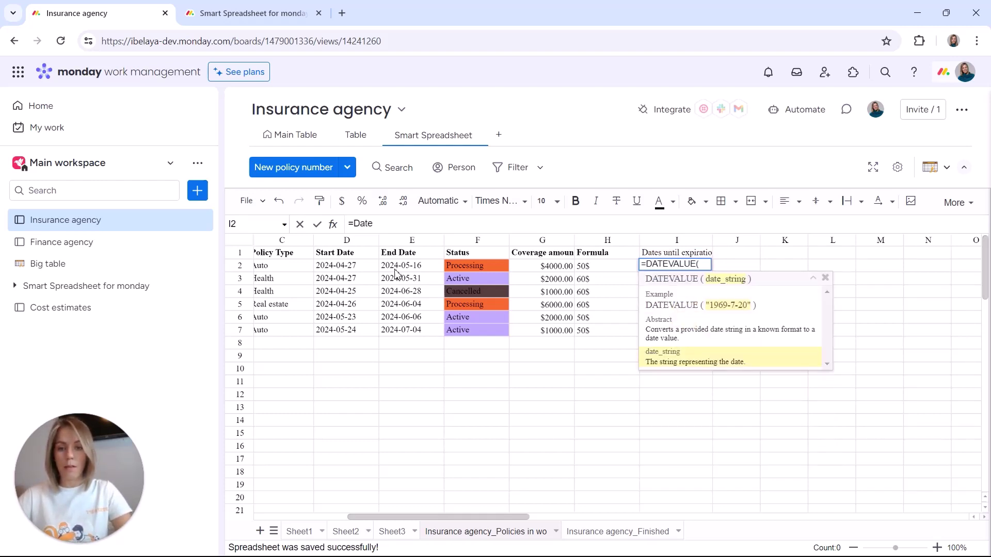
{"action": "left_click", "coordinate": [396, 268]}
{"action": "type", "text": ")-"}
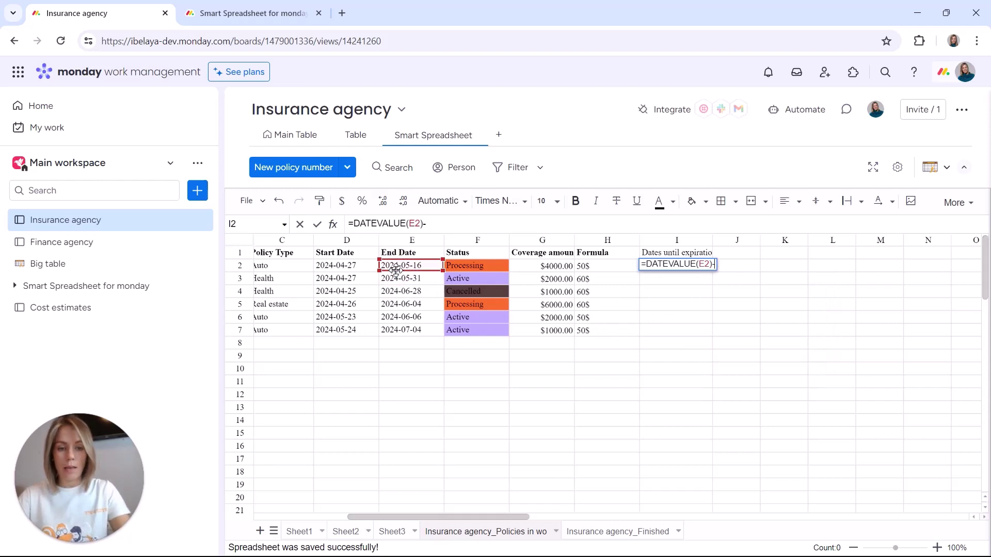
{"action": "type", "text": "To"}
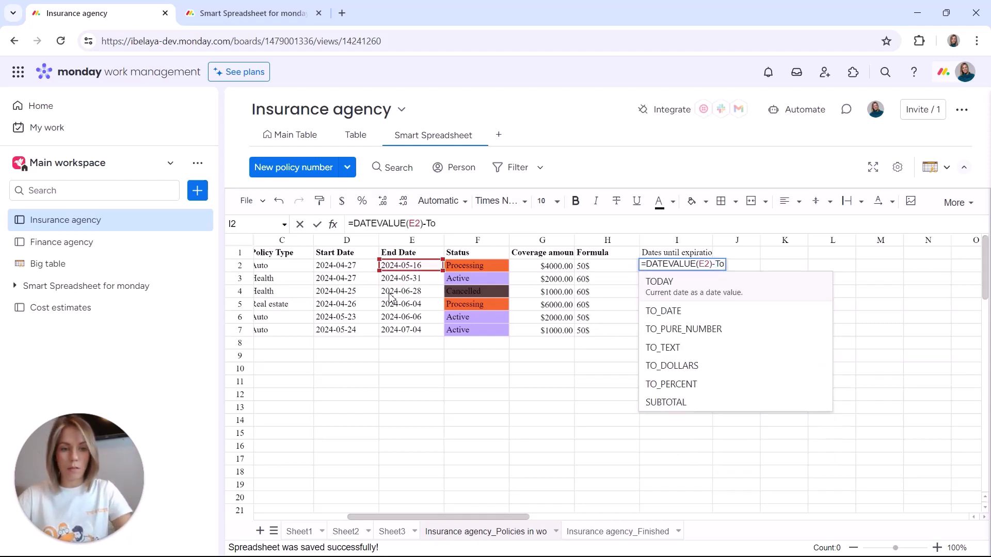
{"action": "left_click", "coordinate": [660, 285]}
{"action": "type", "text": "())"}
{"action": "key", "text": "Return"}
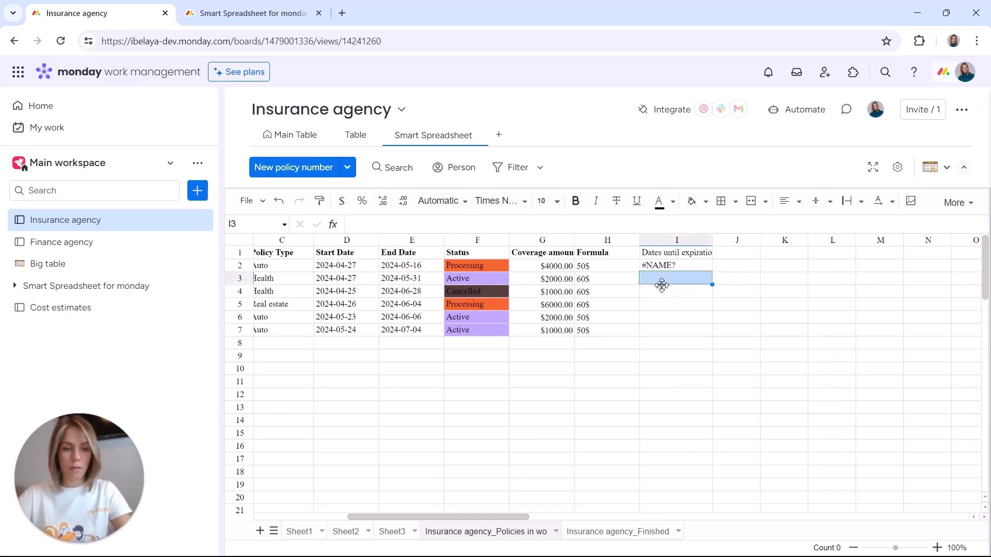
Remove the extra parenthesis causing I2's #NAME? error and fill the formula down to I7.
{"action": "left_click", "coordinate": [670, 274]}
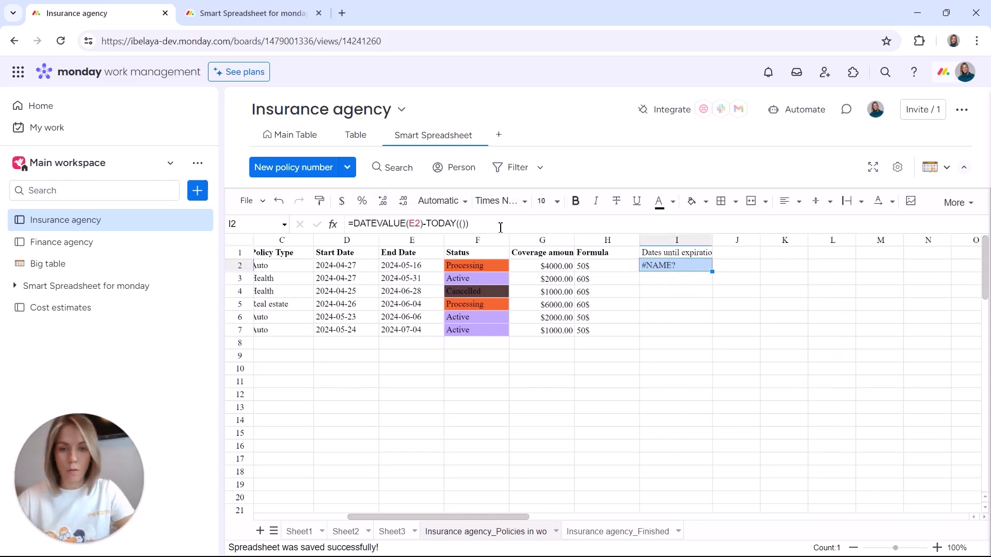
{"action": "left_click", "coordinate": [481, 223]}
{"action": "key", "text": "BackSpace"}
{"action": "key", "text": "BackSpace"}
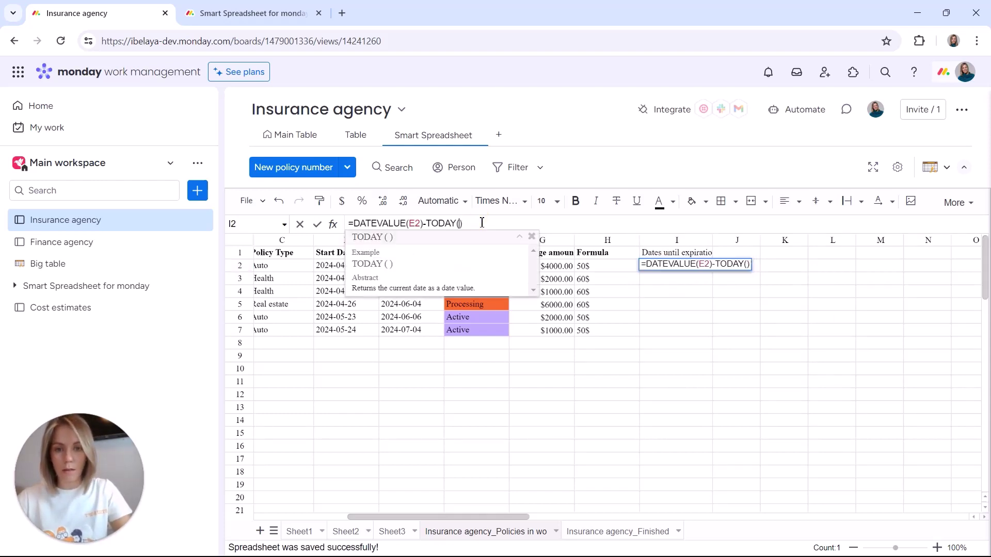
{"action": "key", "text": "Return"}
{"action": "left_click", "coordinate": [673, 267]}
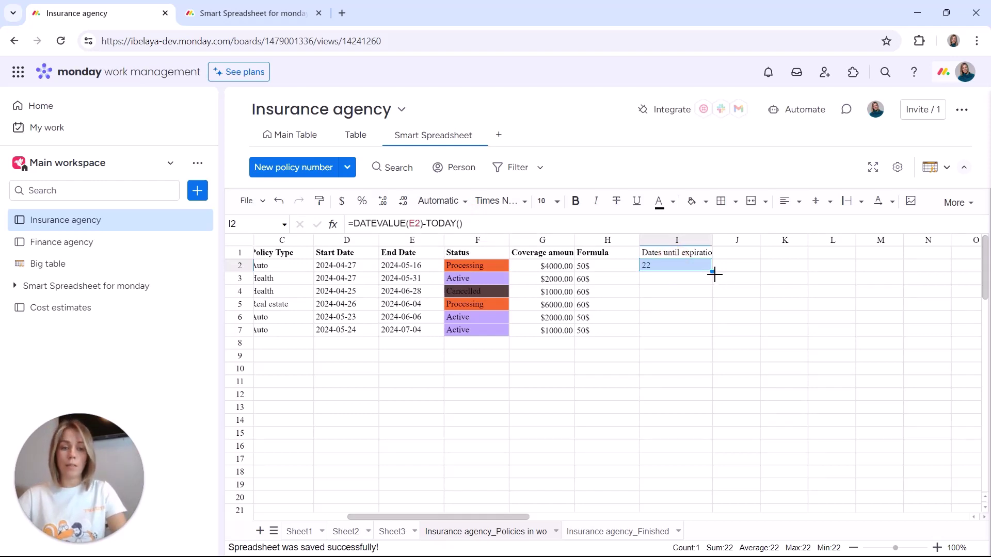
{"action": "left_click_drag", "start_coordinate": [715, 274], "coordinate": [712, 335]}
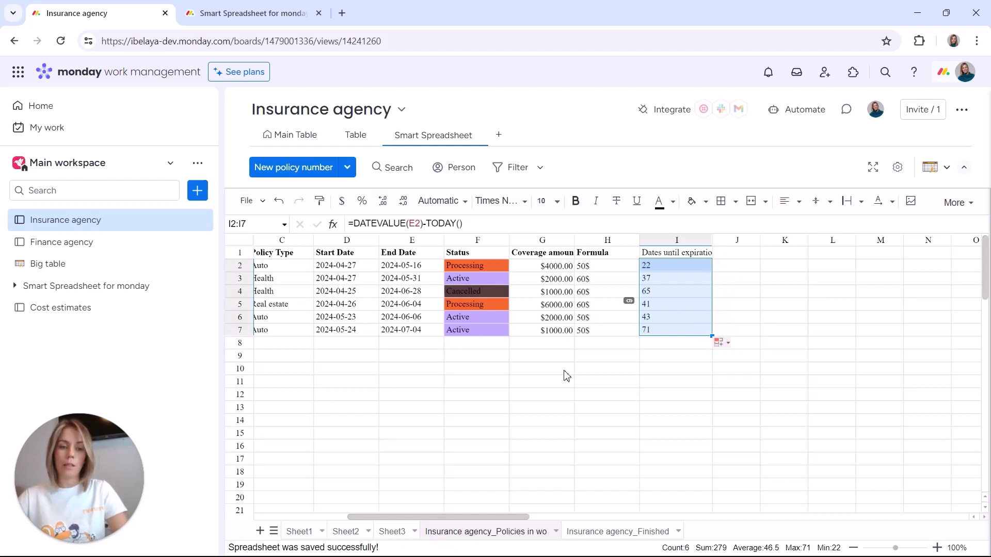
Head J1 'Upsell' and enter =AND(C2="Auto",G2<4000) in J2.
{"action": "left_click", "coordinate": [735, 255]}
{"action": "type", "text": "Upsell"}
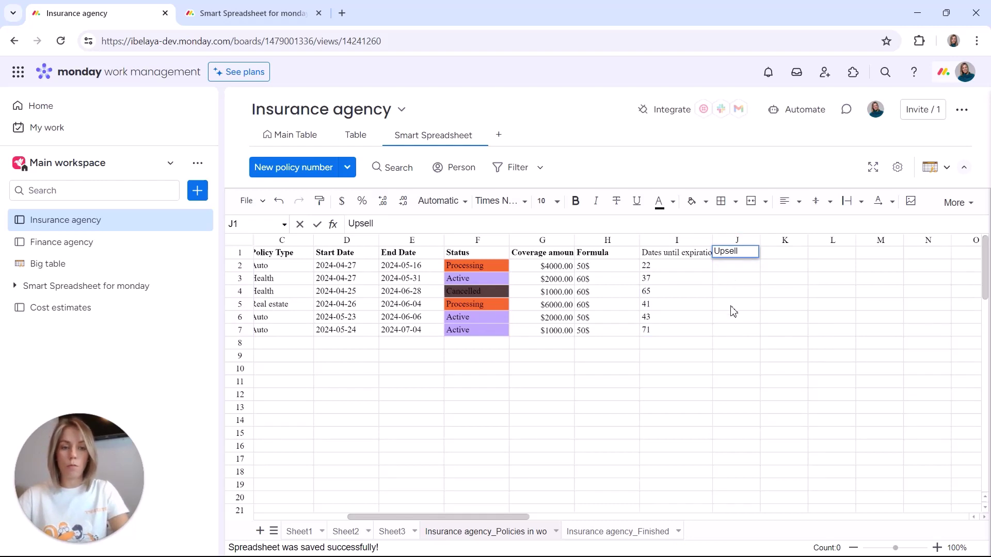
{"action": "left_click", "coordinate": [730, 306]}
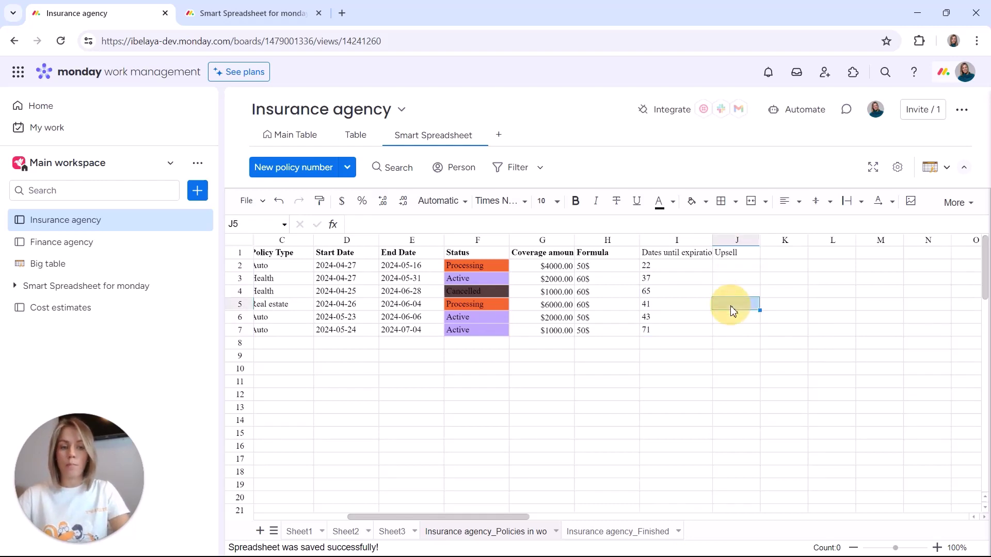
{"action": "left_click", "coordinate": [728, 265]}
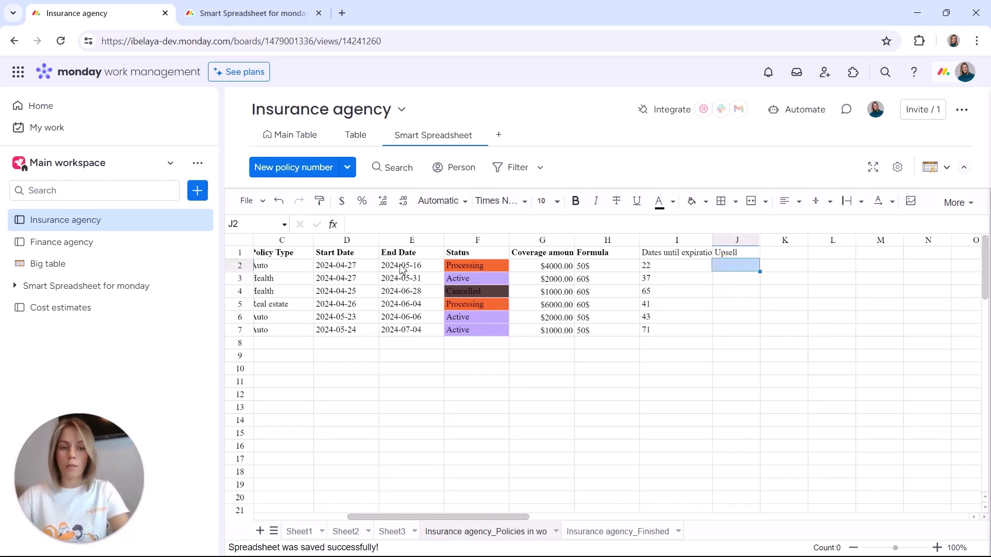
{"action": "type", "text": "=ANDE("}
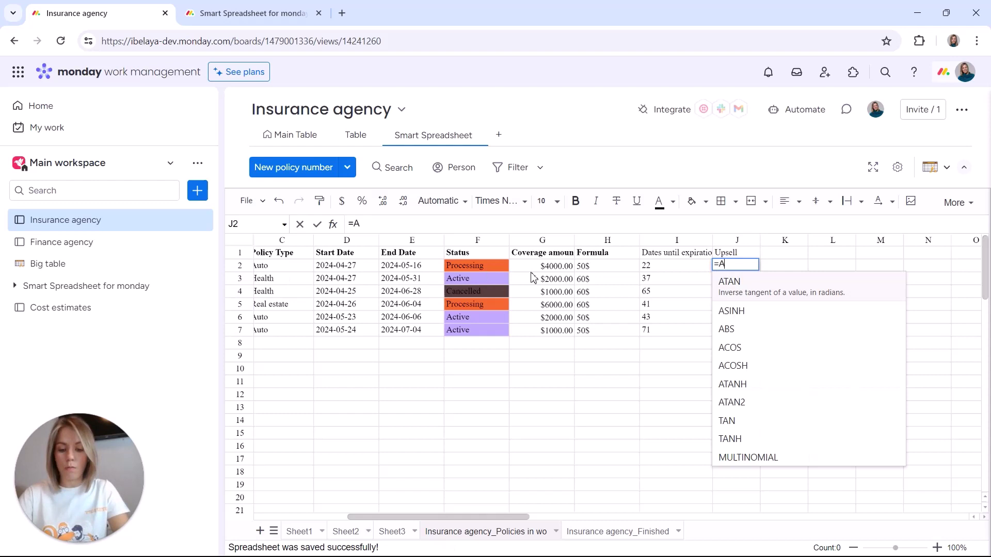
{"action": "key", "text": "BackSpace"}
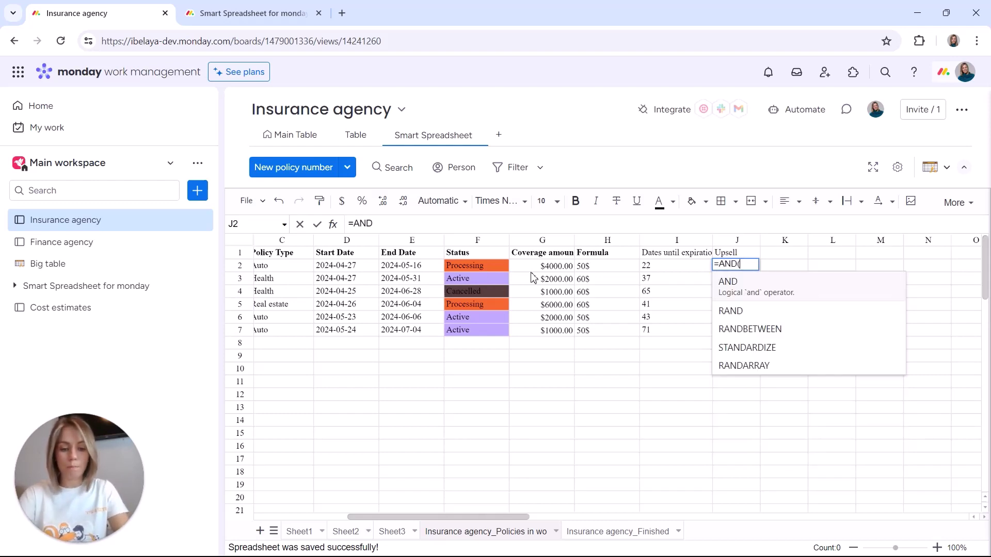
{"action": "type", "text": "("}
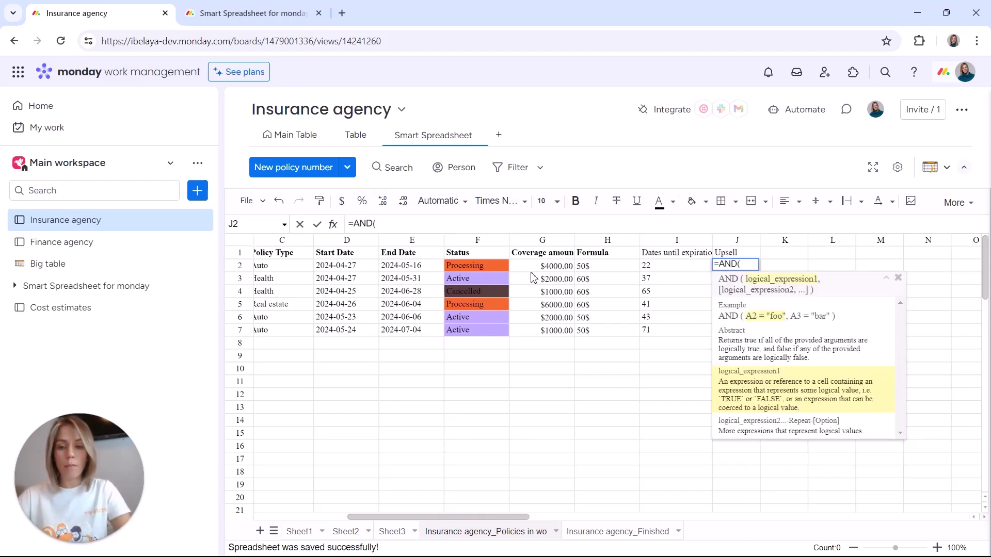
{"action": "left_click", "coordinate": [267, 272]}
{"action": "type", "text": "="}
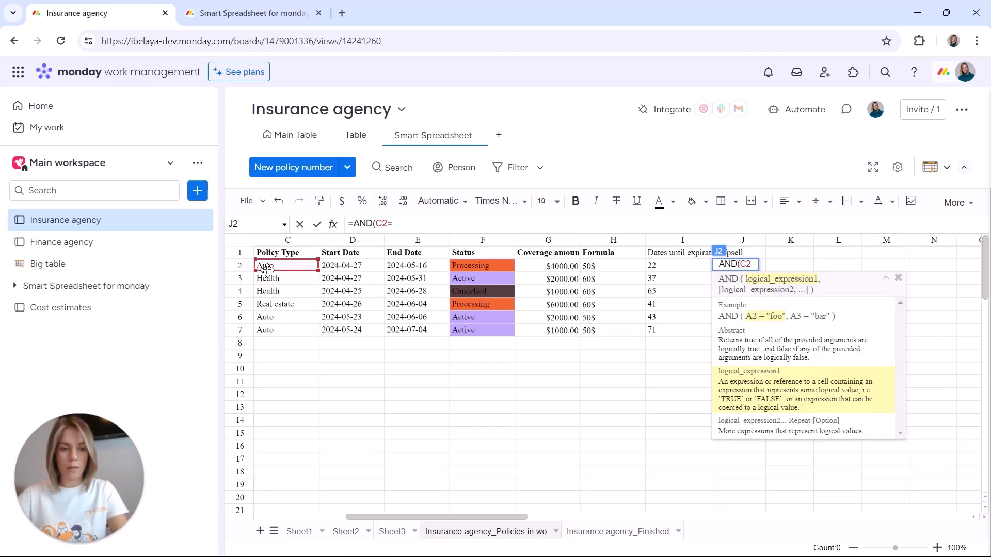
{"action": "type", "text": "\"Au"}
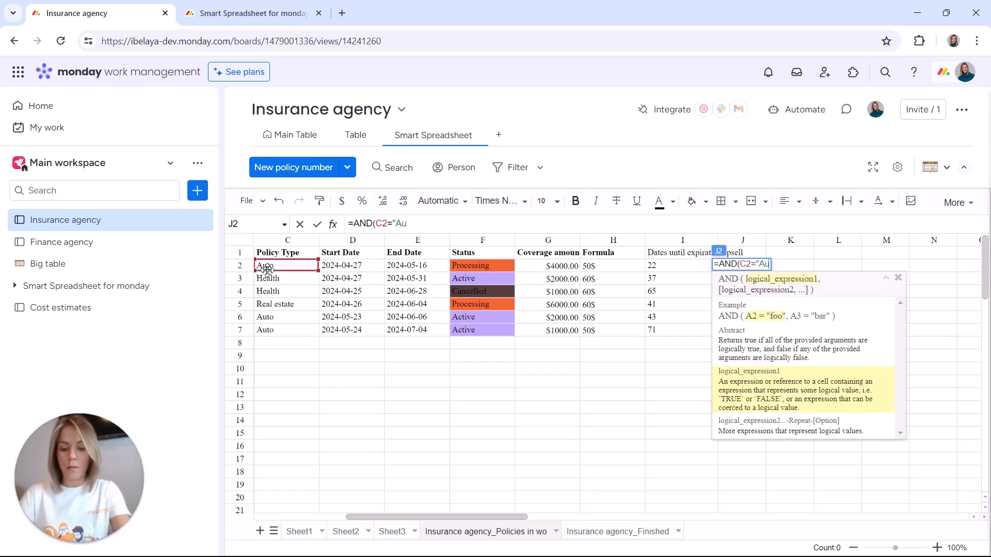
{"action": "type", "text": "to\""}
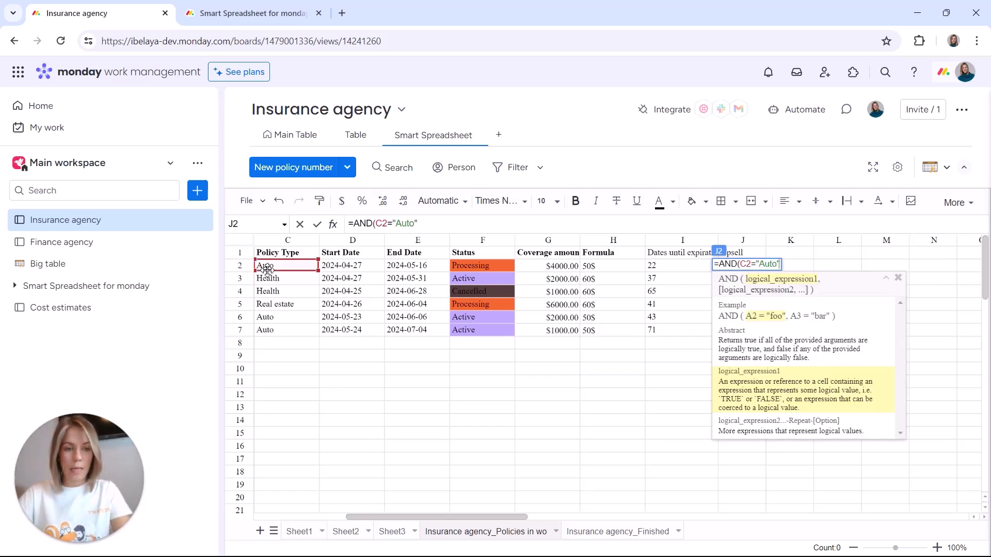
{"action": "type", "text": ","}
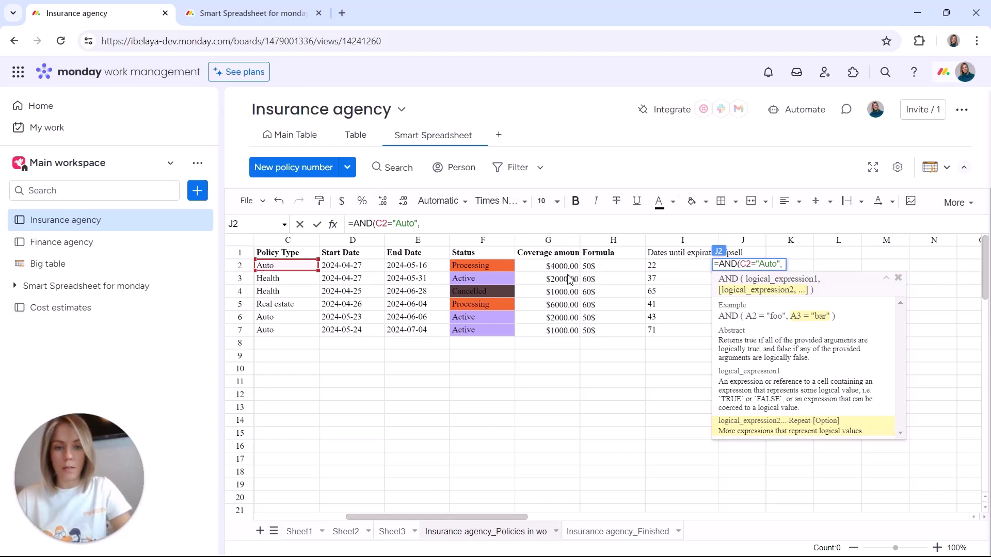
{"action": "left_click", "coordinate": [553, 268]}
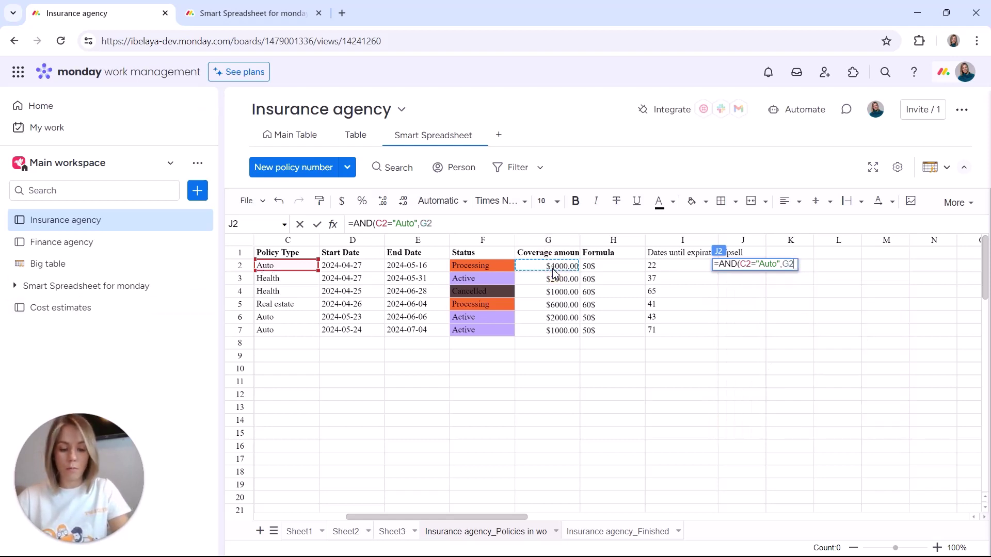
{"action": "type", "text": "<4000"}
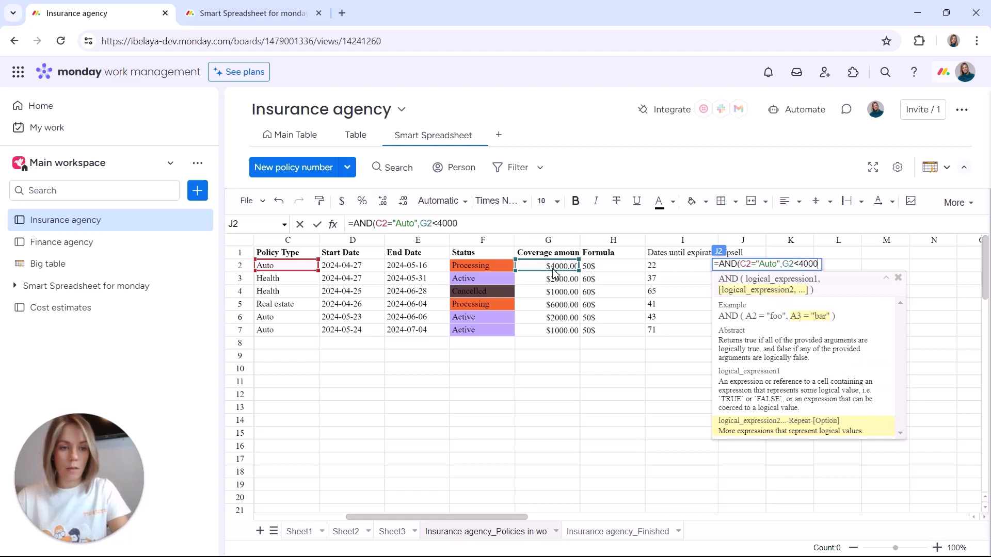
{"action": "type", "text": ")"}
{"action": "key", "text": "Return"}
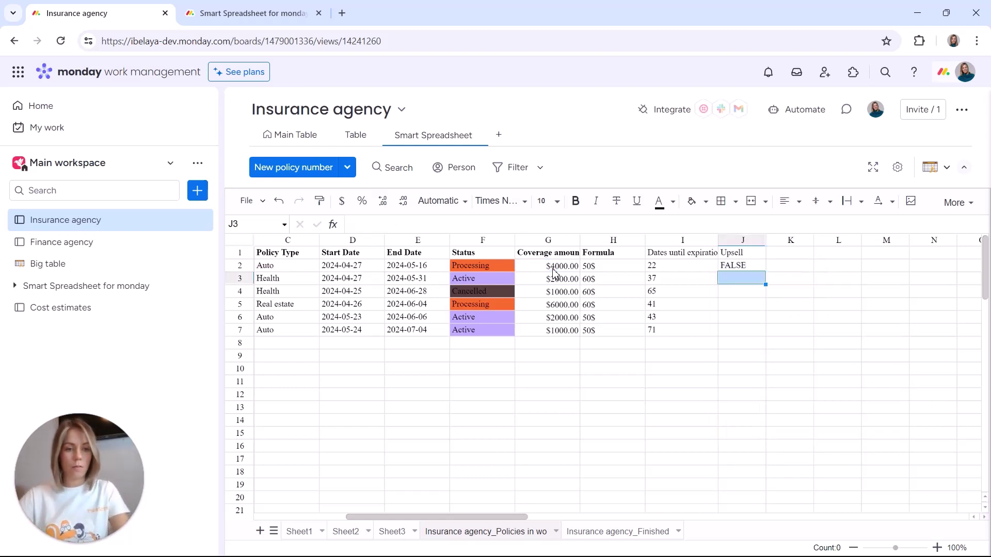
Fill the Upsell formula down to J7, marking the two Auto policies under $4000 TRUE.
{"action": "left_click", "coordinate": [758, 264]}
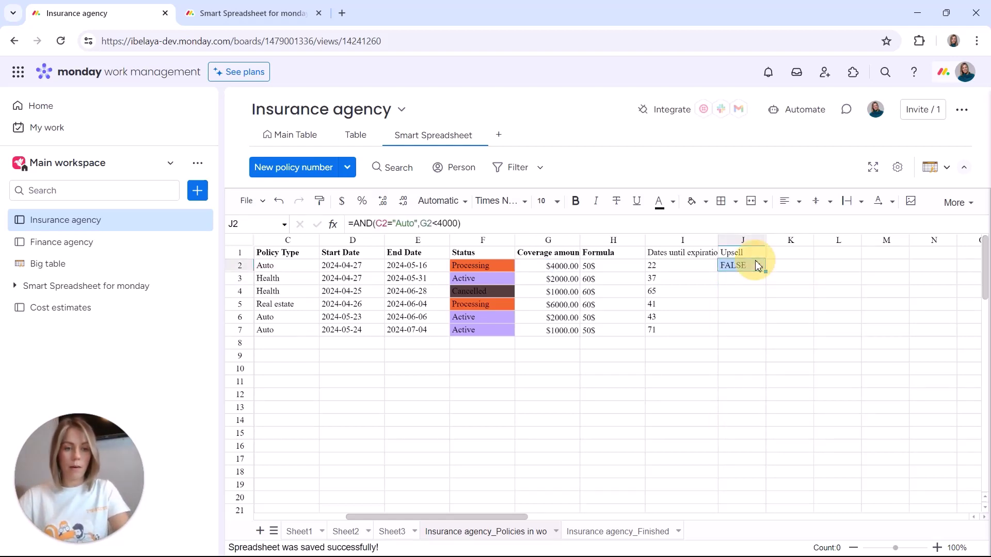
{"action": "double_click", "coordinate": [756, 265]}
{"action": "key", "text": "Return"}
{"action": "left_click", "coordinate": [747, 267]}
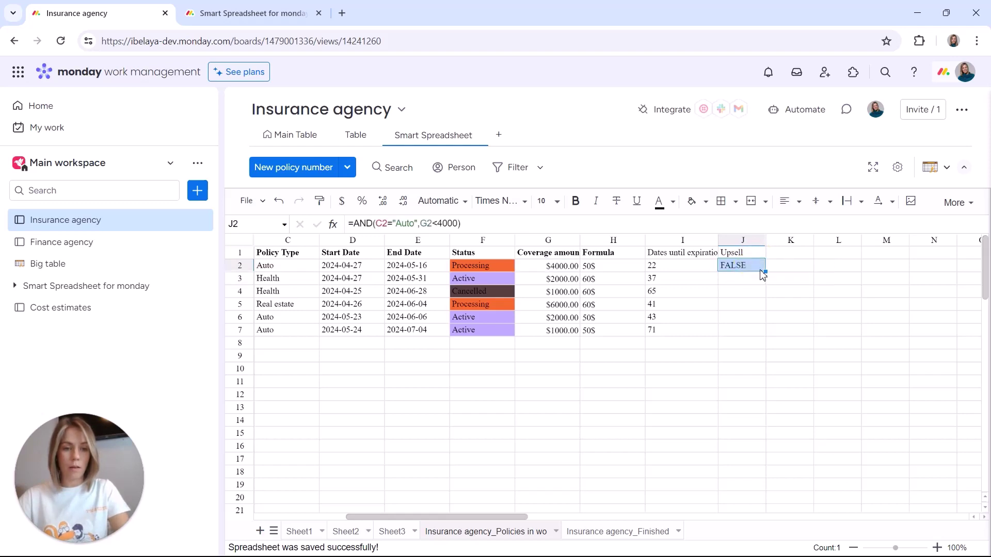
{"action": "left_click_drag", "start_coordinate": [767, 274], "coordinate": [741, 335]}
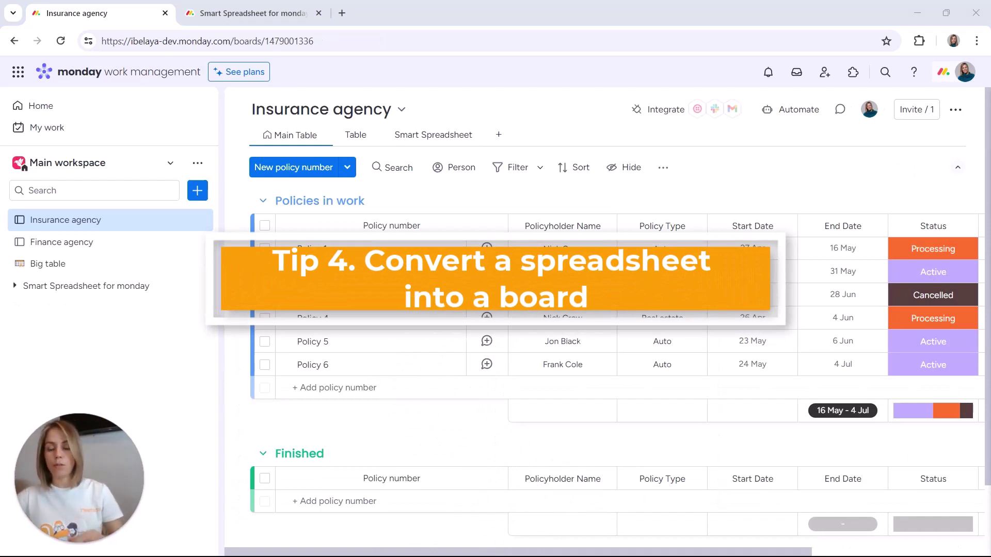
Start an Excel / CSV import and upload the cost estimates spreadsheet file.
{"action": "left_click", "coordinate": [197, 191]}
{"action": "mouse_move", "coordinate": [333, 357]}
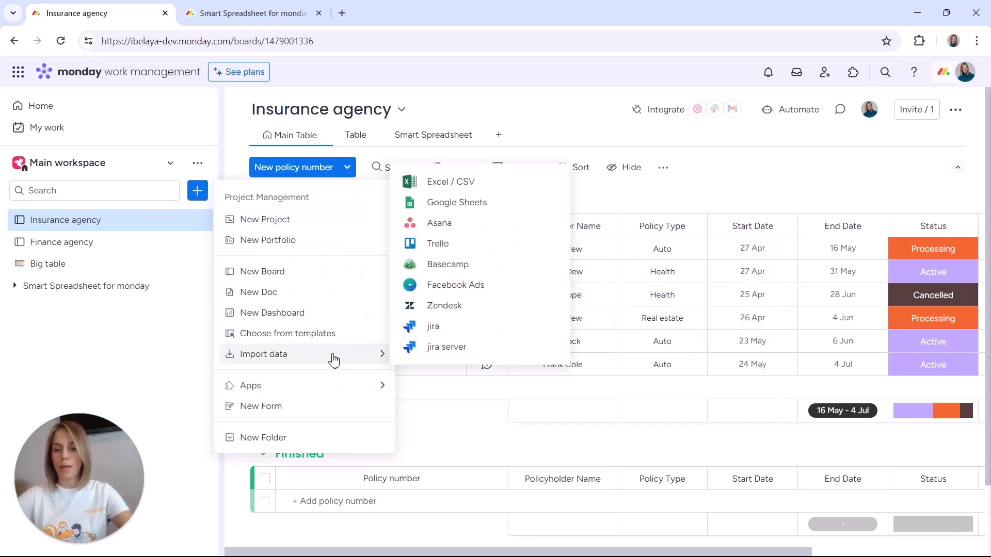
{"action": "left_click", "coordinate": [458, 195]}
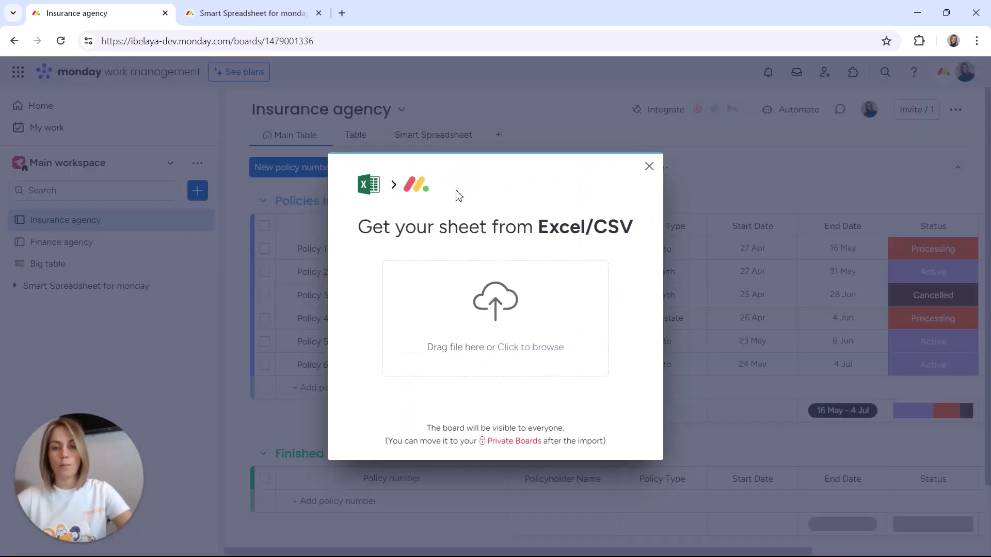
{"action": "left_click", "coordinate": [549, 365]}
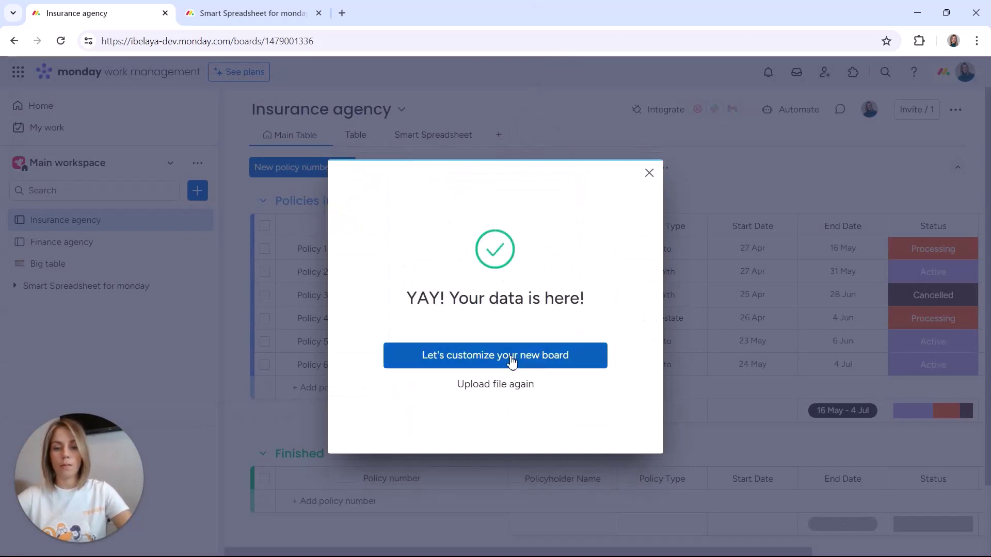
Accept the first row as column titles and the first column, then create the Cost estimates board.
{"action": "left_click", "coordinate": [489, 367]}
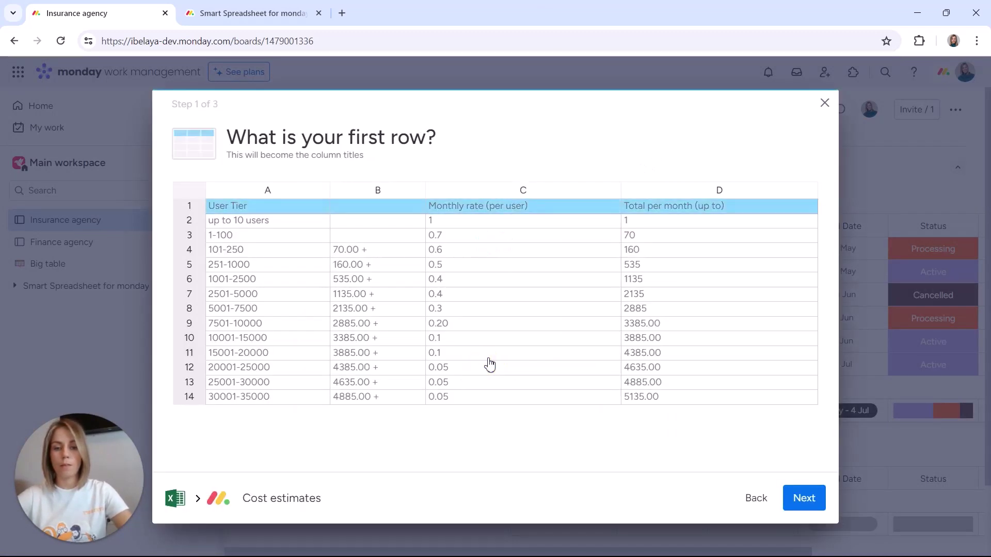
{"action": "left_click", "coordinate": [805, 499]}
{"action": "left_click", "coordinate": [805, 499]}
{"action": "left_click", "coordinate": [499, 190]}
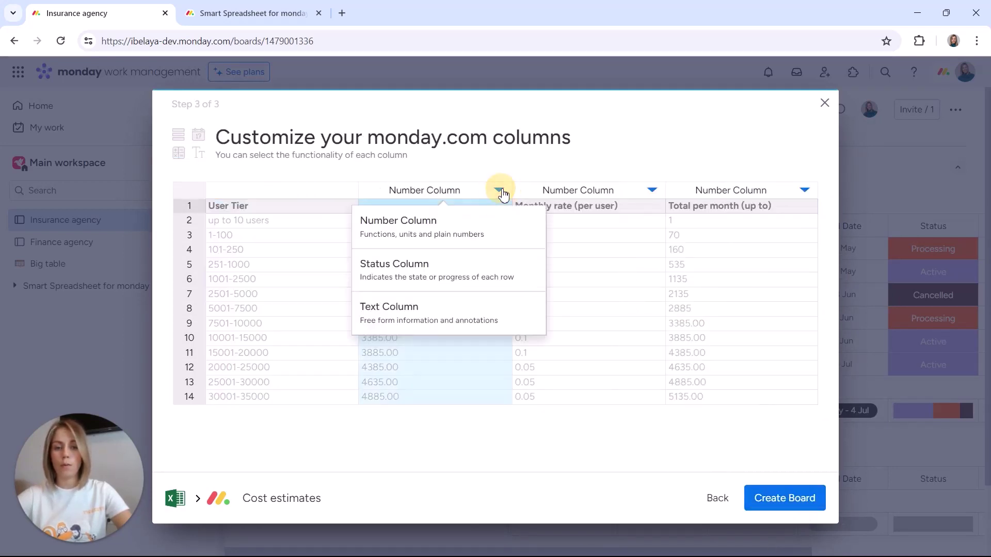
{"action": "left_click", "coordinate": [609, 175]}
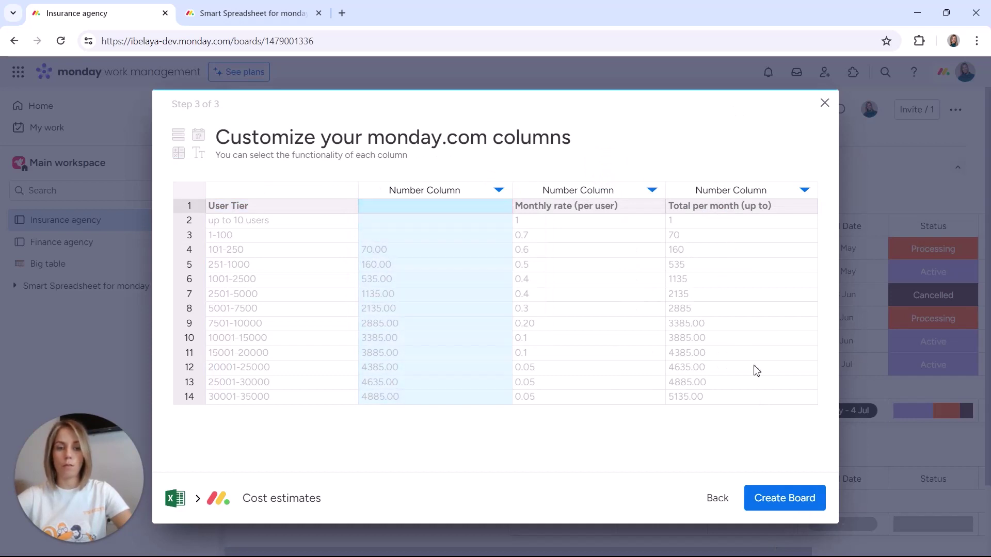
{"action": "left_click", "coordinate": [771, 497]}
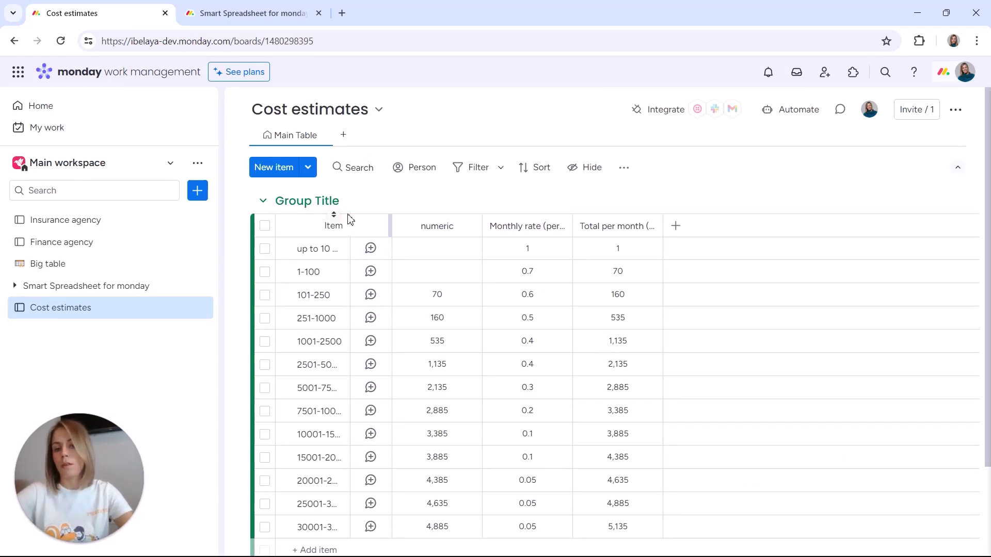
{"action": "left_click", "coordinate": [370, 248]}
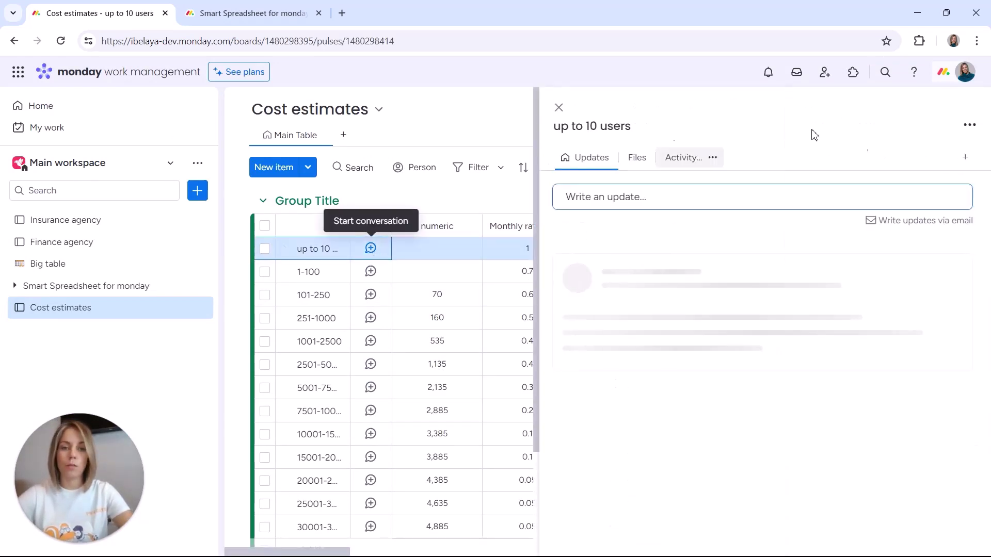
{"action": "left_click", "coordinate": [559, 108]}
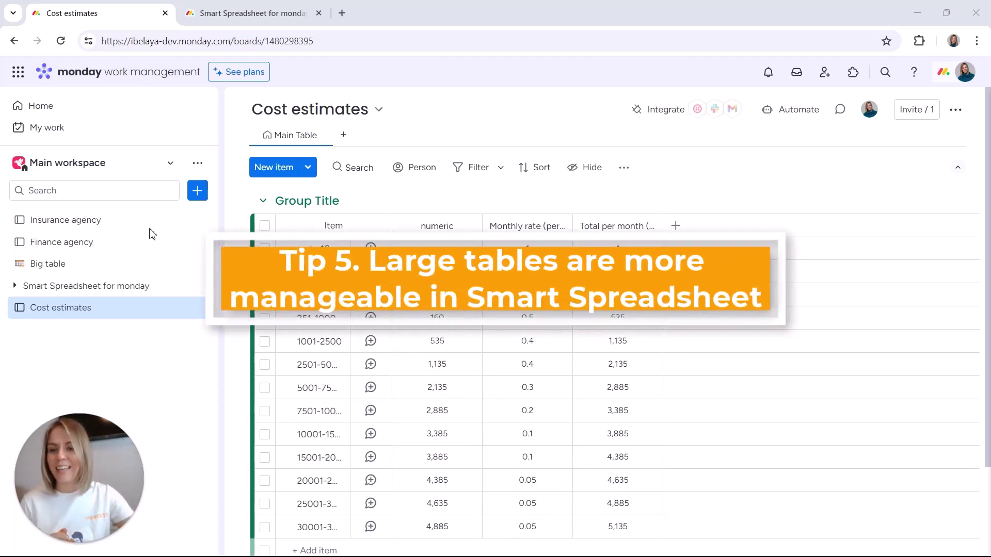
Look over the sidebar + menu's Apps and Import data options, then open the Big table board.
{"action": "left_click", "coordinate": [202, 197]}
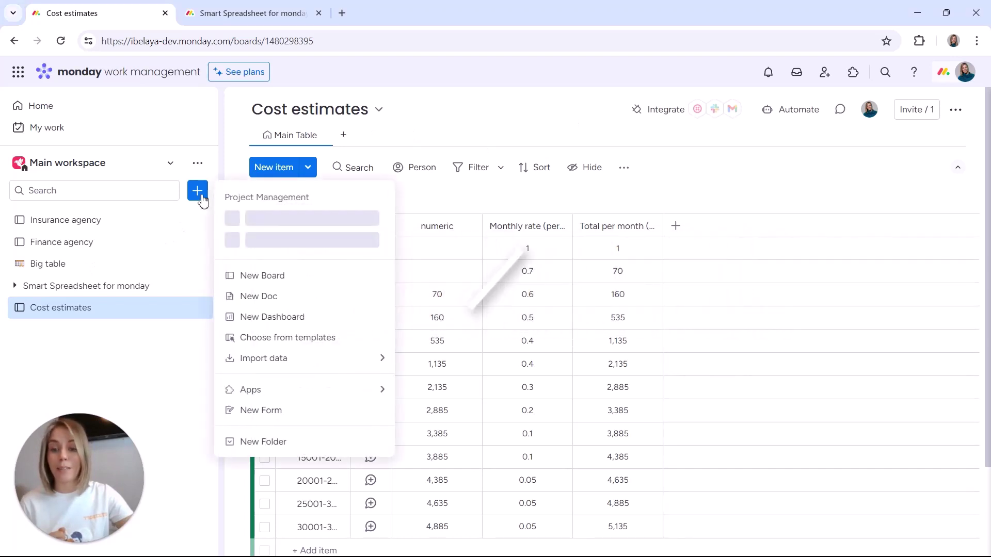
{"action": "mouse_move", "coordinate": [264, 396]}
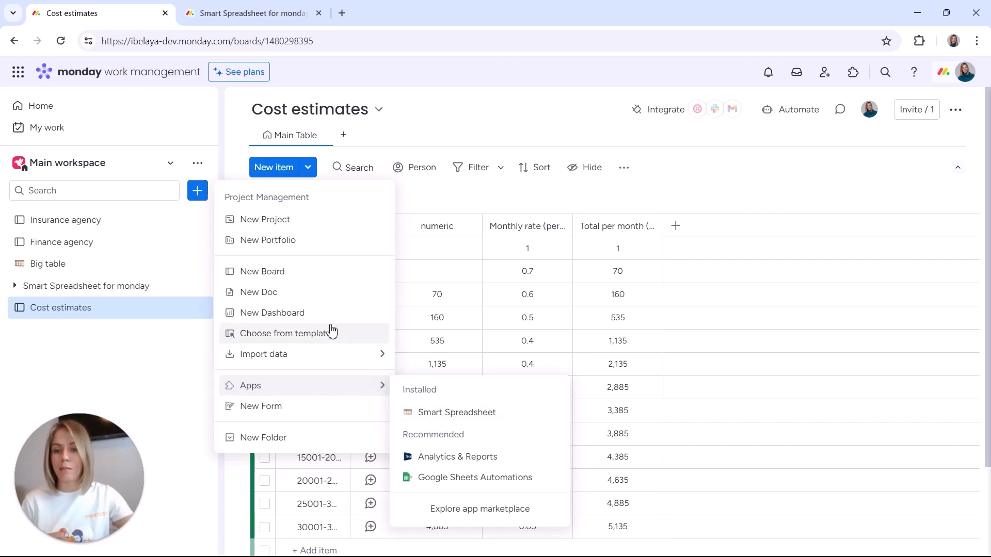
{"action": "mouse_move", "coordinate": [303, 354]}
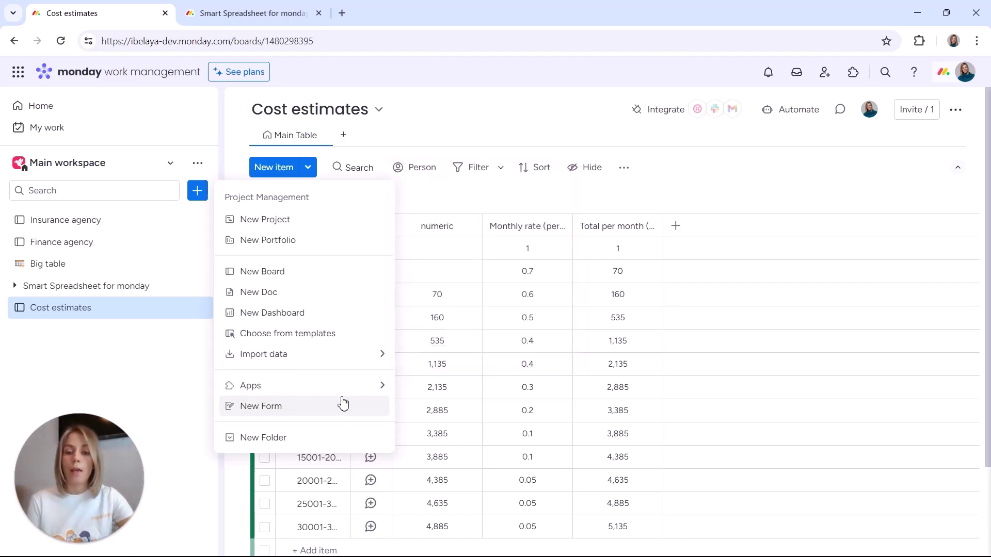
{"action": "left_click", "coordinate": [108, 266]}
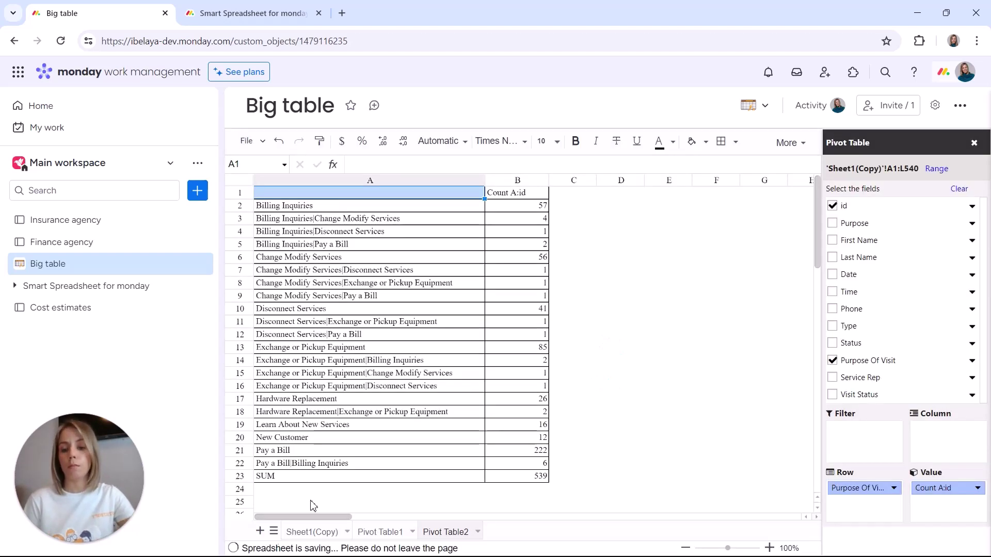
Review the Sheet1(Copy) data, then the Pivot Table1 status and Pivot Table2 purpose-of-visit sheets, returning to Sheet1(Copy).
{"action": "left_click", "coordinate": [303, 532]}
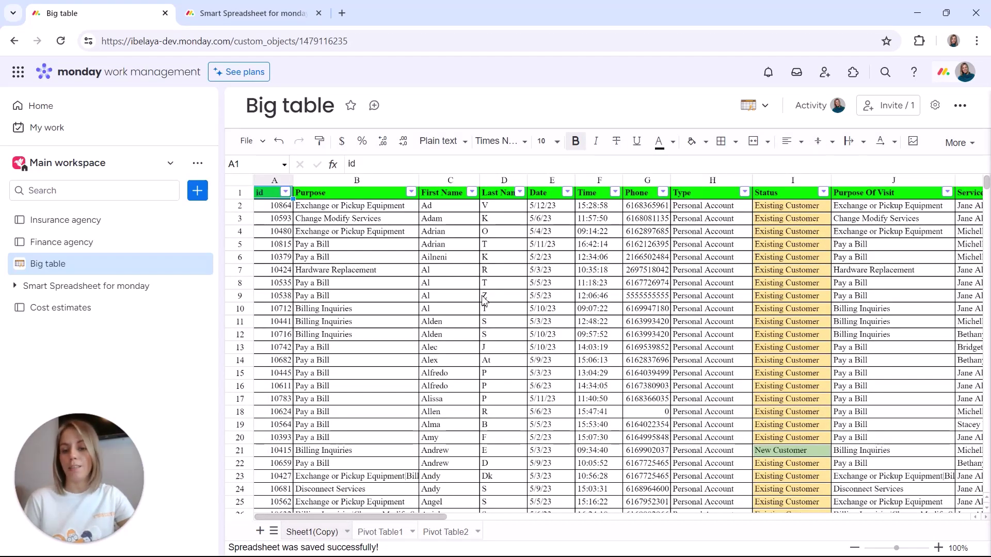
{"action": "left_click", "coordinate": [379, 532]}
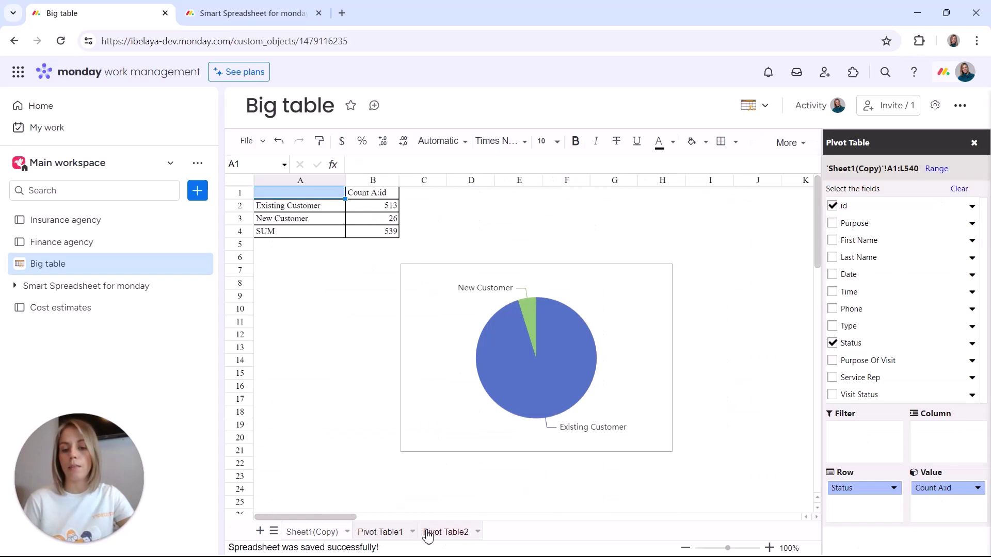
{"action": "left_click", "coordinate": [447, 534]}
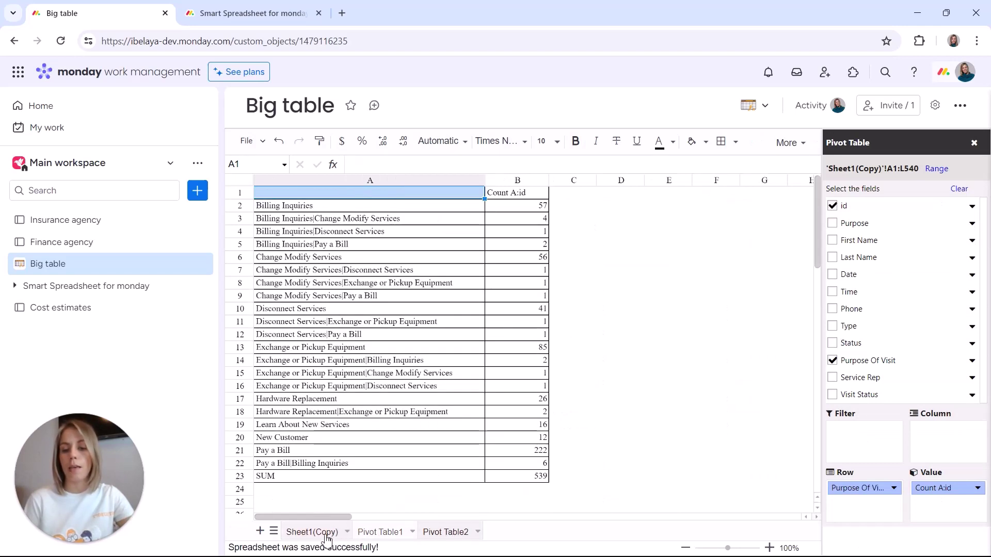
{"action": "left_click", "coordinate": [324, 535]}
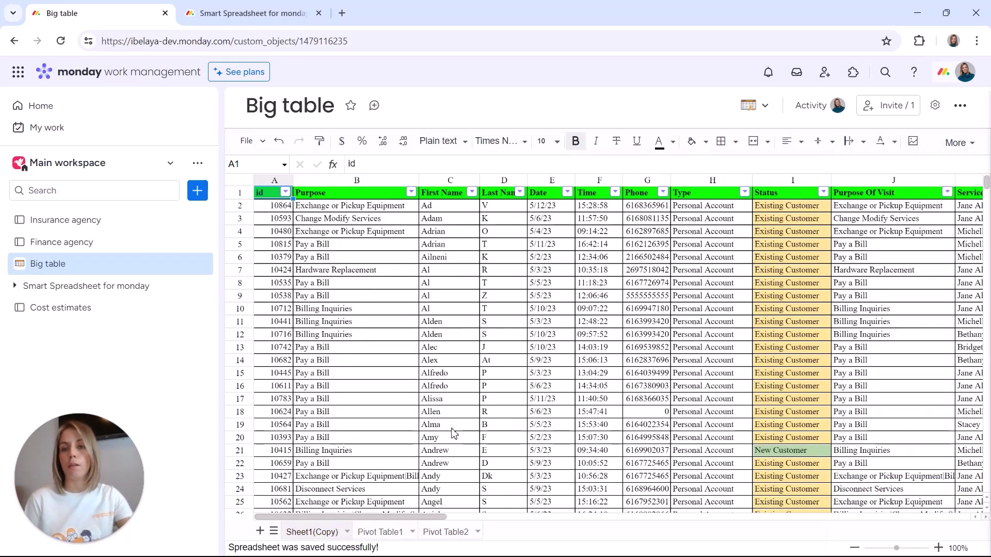